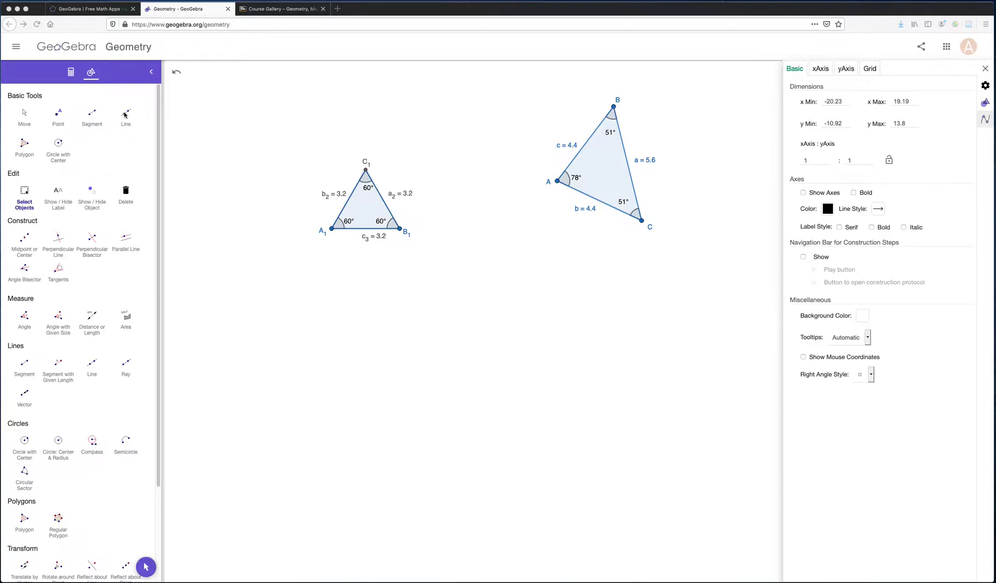
- Draw a horizontal line through new points D and E below the triangles
click(125, 115)
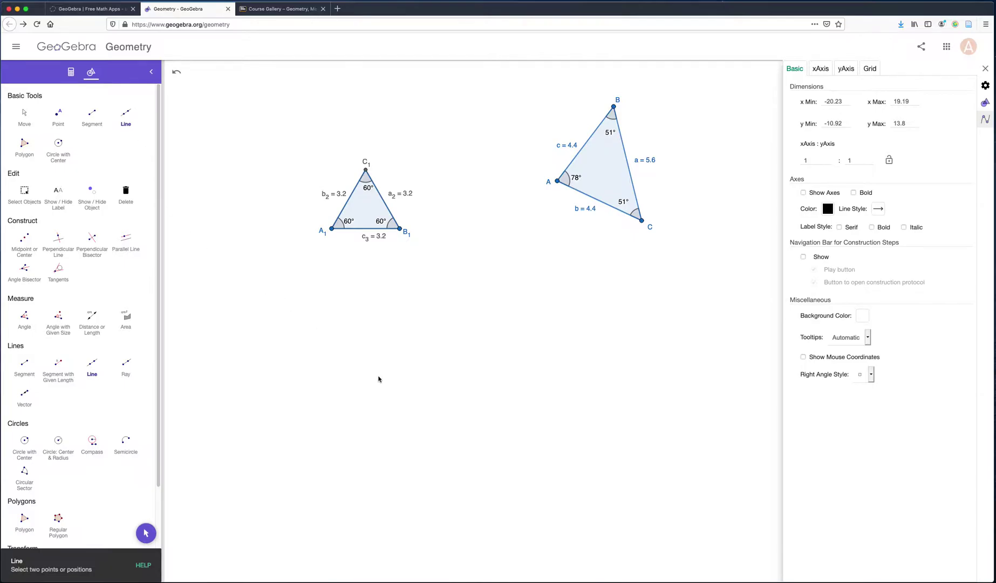
click(374, 375)
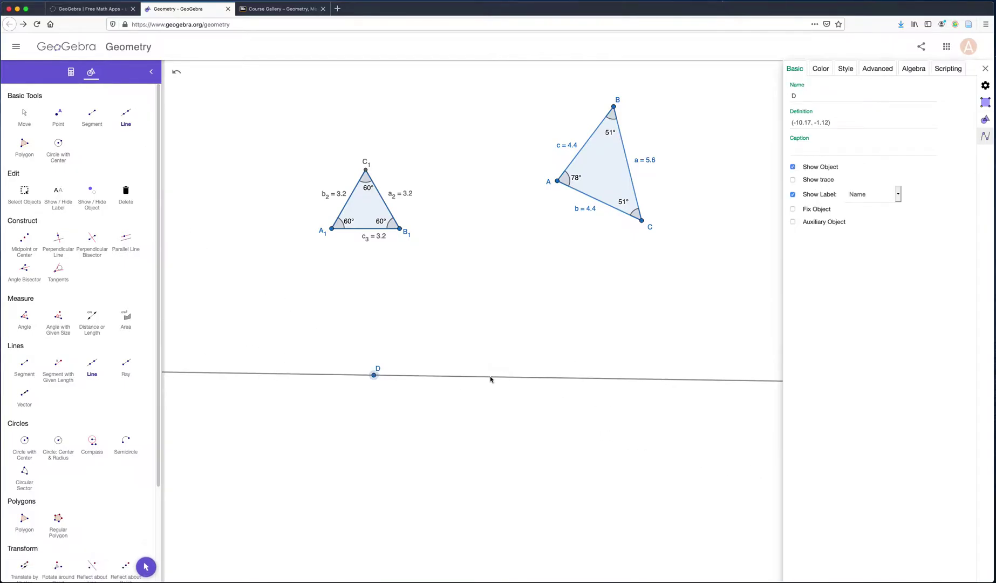
click(517, 376)
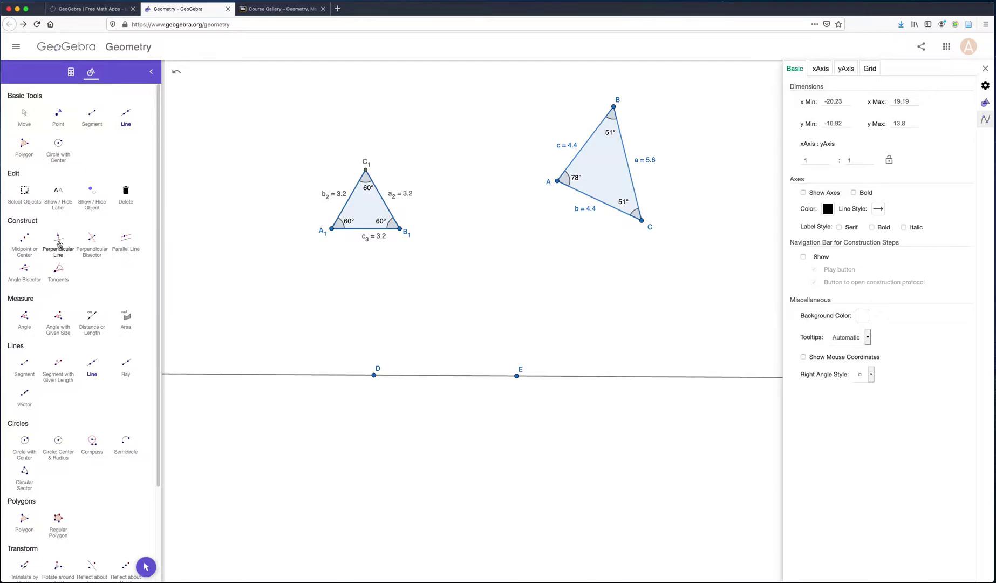
- Construct a line perpendicular to DE through a new point F placed above it
click(60, 244)
click(425, 378)
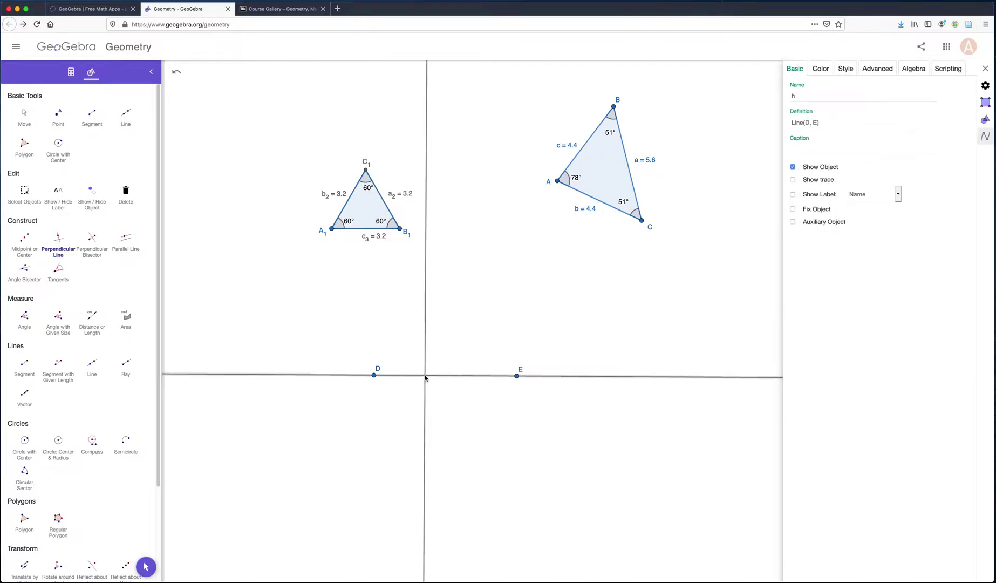
click(456, 330)
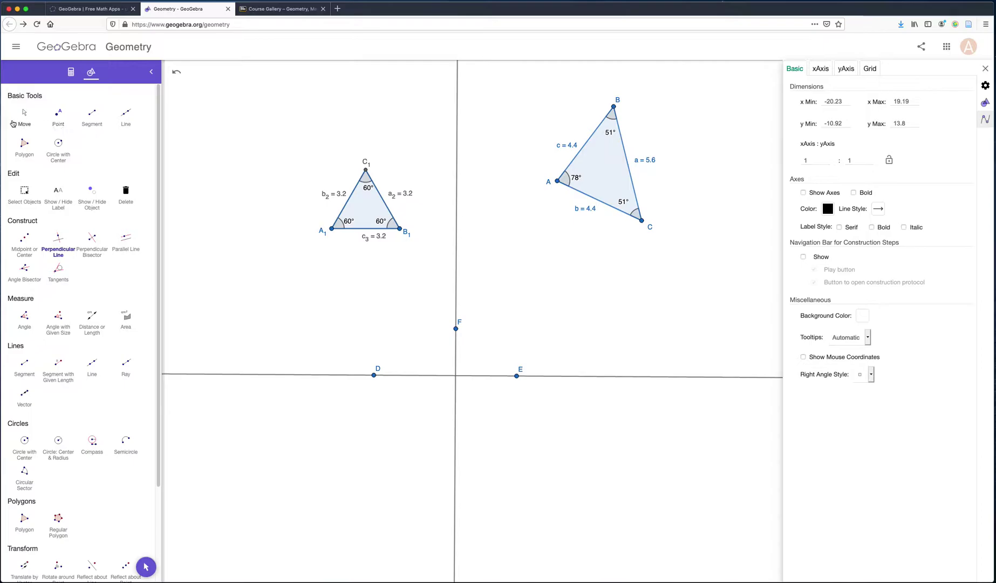
- Place point G at the lines' intersection and draw triangle FGE through F, G and E
click(56, 119)
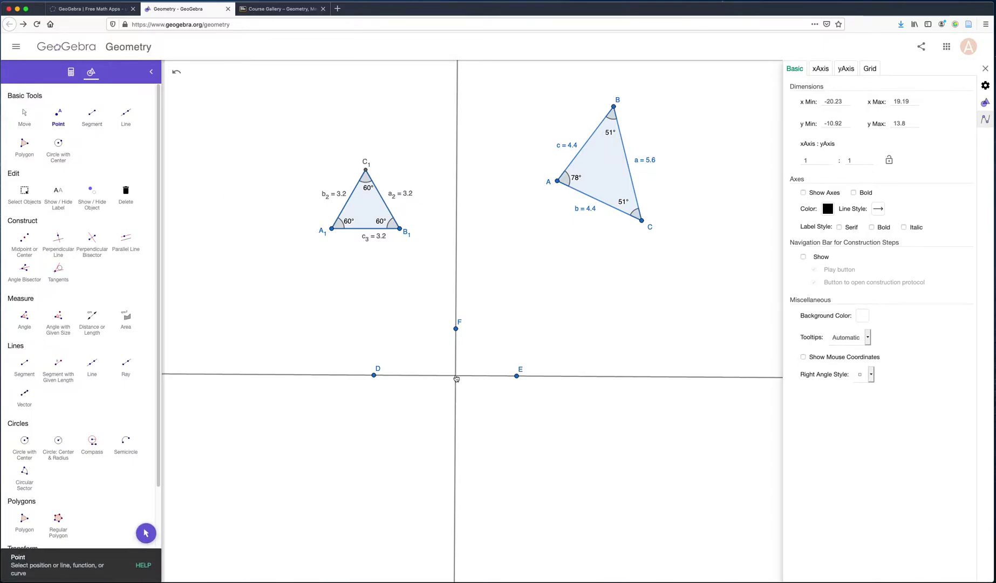
click(456, 377)
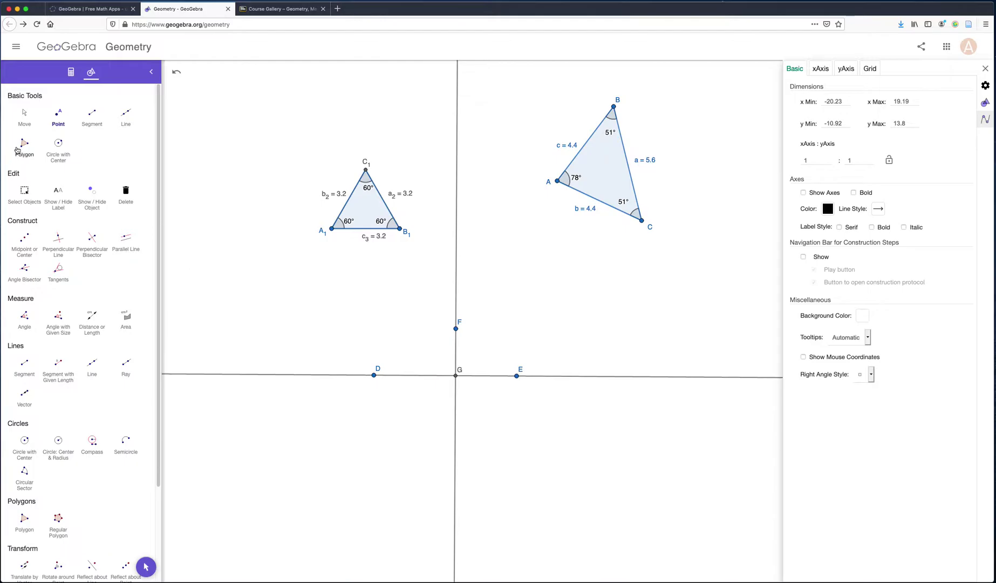
click(17, 150)
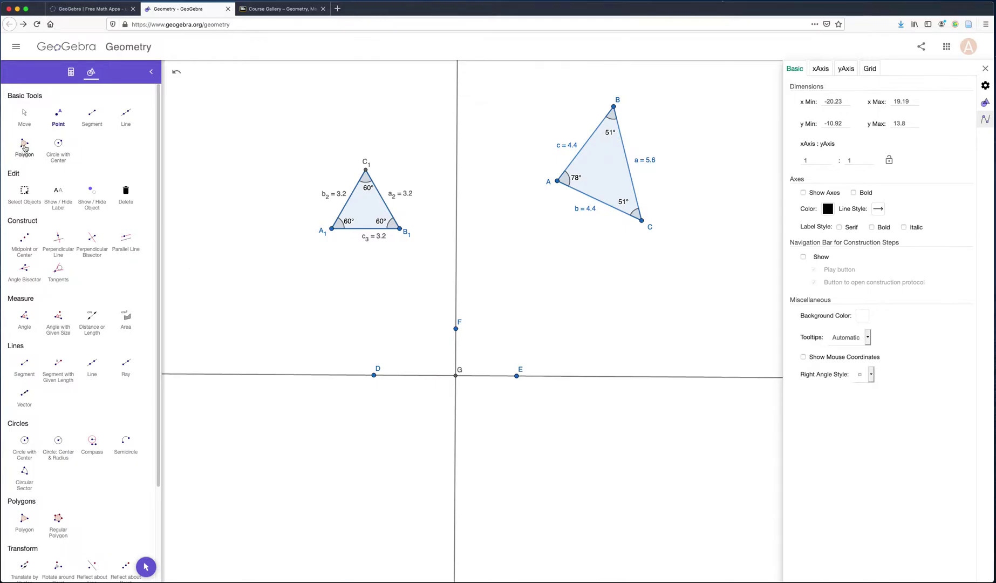
click(456, 329)
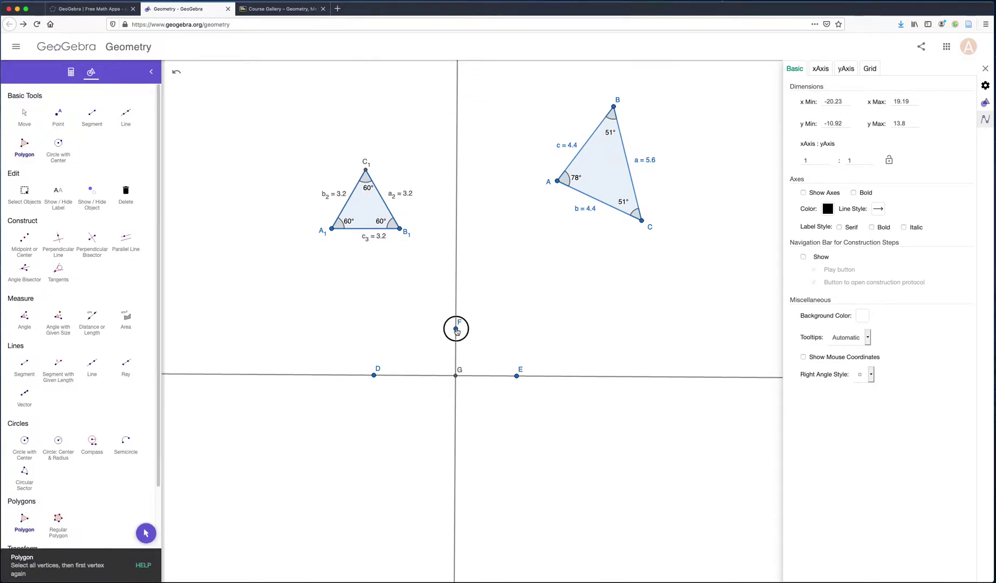
click(458, 375)
click(516, 376)
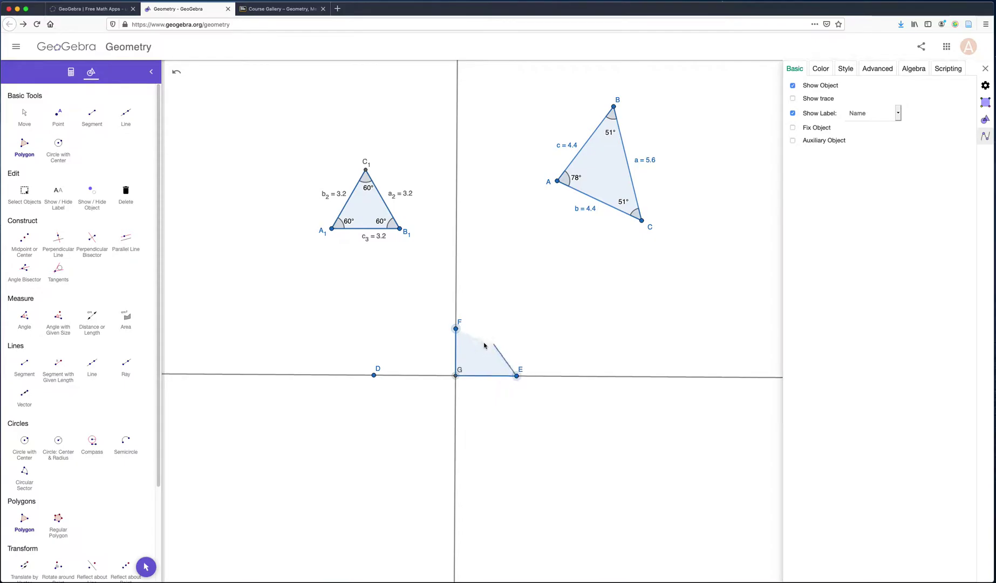
click(458, 329)
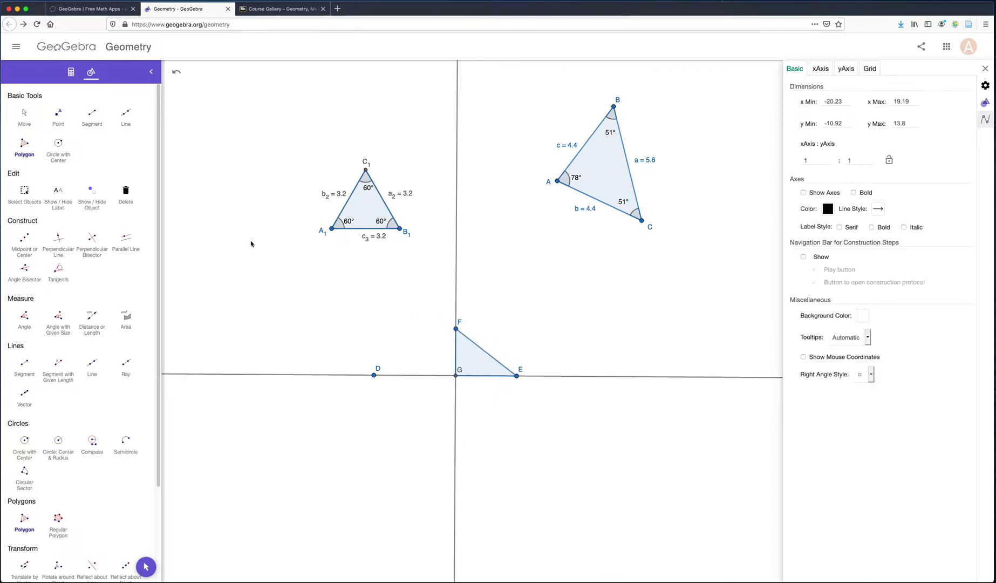
- Drag vertices F and E so side GE shortens, leaving E at (-3.79, -1.12)
click(23, 113)
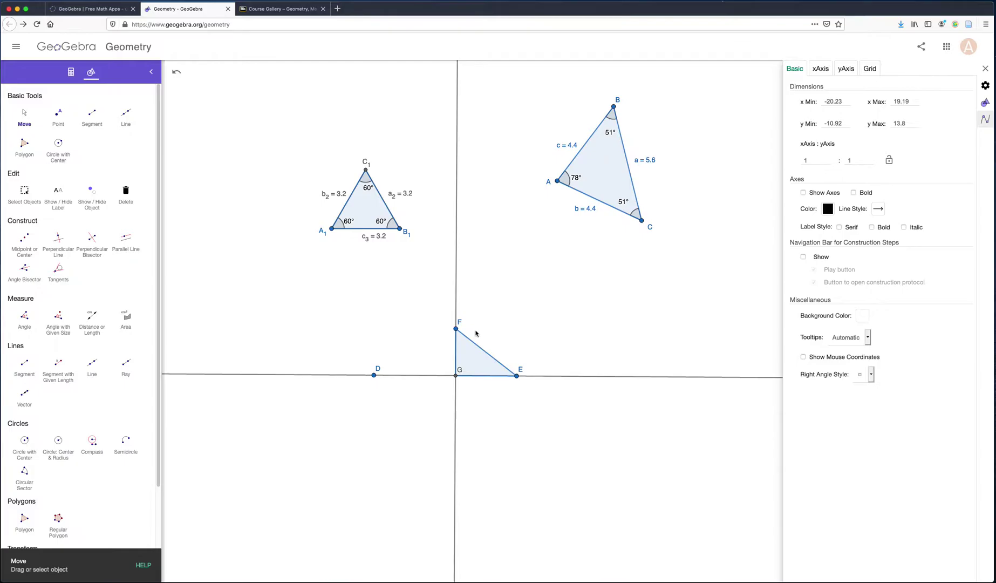
mouse_move(456, 331)
mouse_down()
mouse_move(445, 287)
mouse_move(415, 322)
mouse_move(447, 318)
mouse_move(455, 327)
mouse_up()
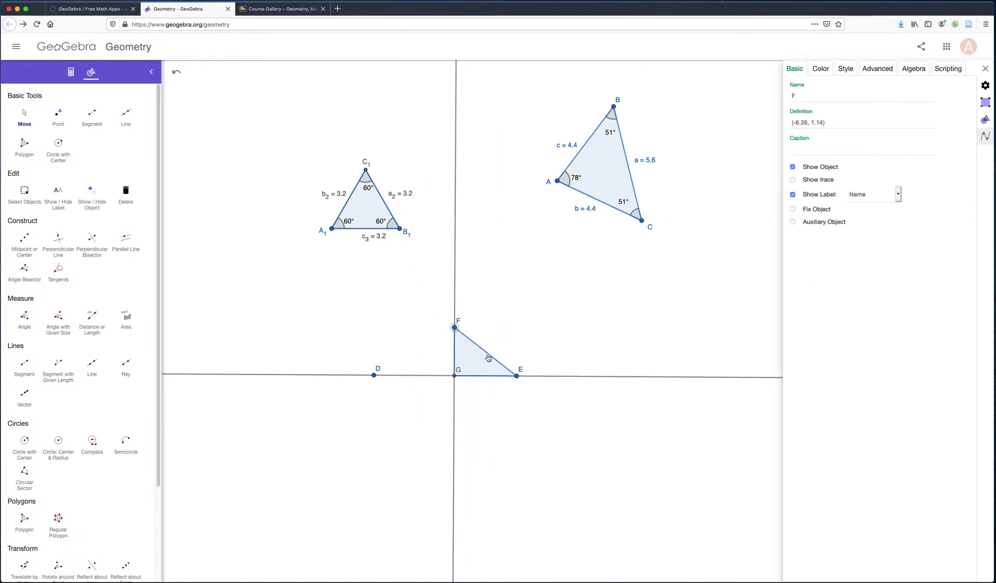
click(455, 375)
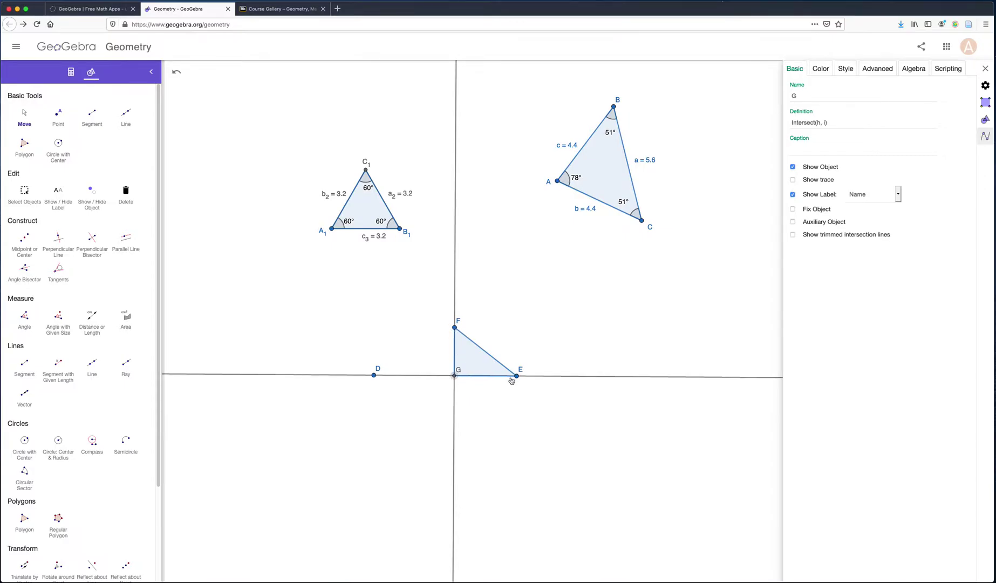
mouse_move(517, 381)
mouse_down()
mouse_move(519, 358)
mouse_move(502, 391)
mouse_move(524, 376)
mouse_move(514, 360)
mouse_move(515, 387)
mouse_move(499, 378)
mouse_move(509, 374)
mouse_up()
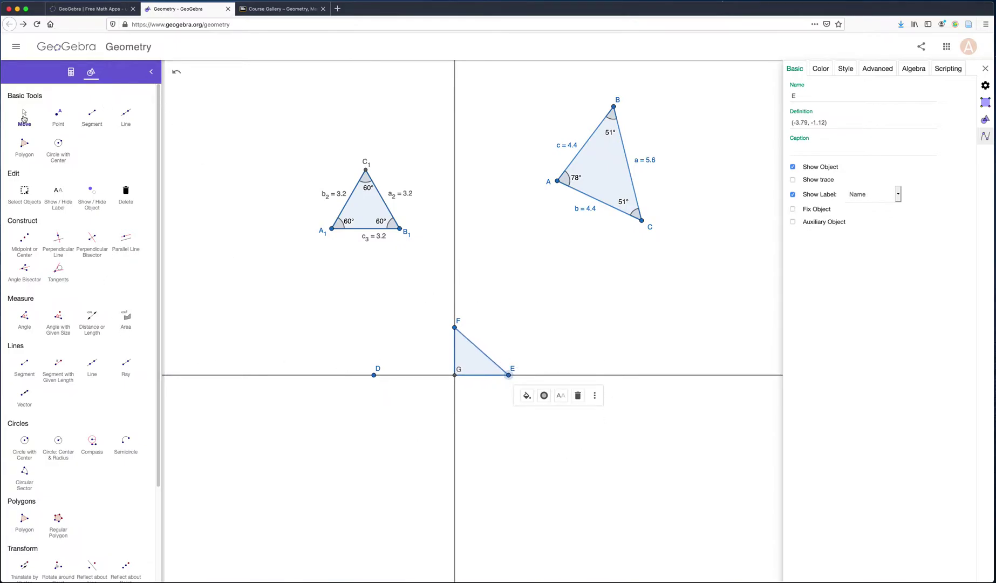
- Show the properties of perpendicular line i, defined as PerpendicularLine(F, h)
click(71, 72)
scroll(108, 175, up, 5)
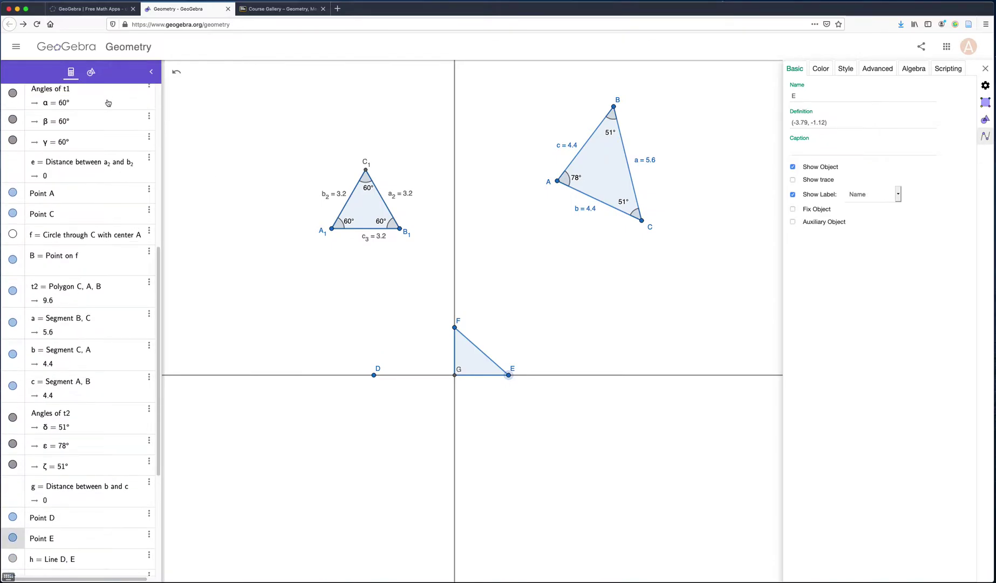
click(92, 75)
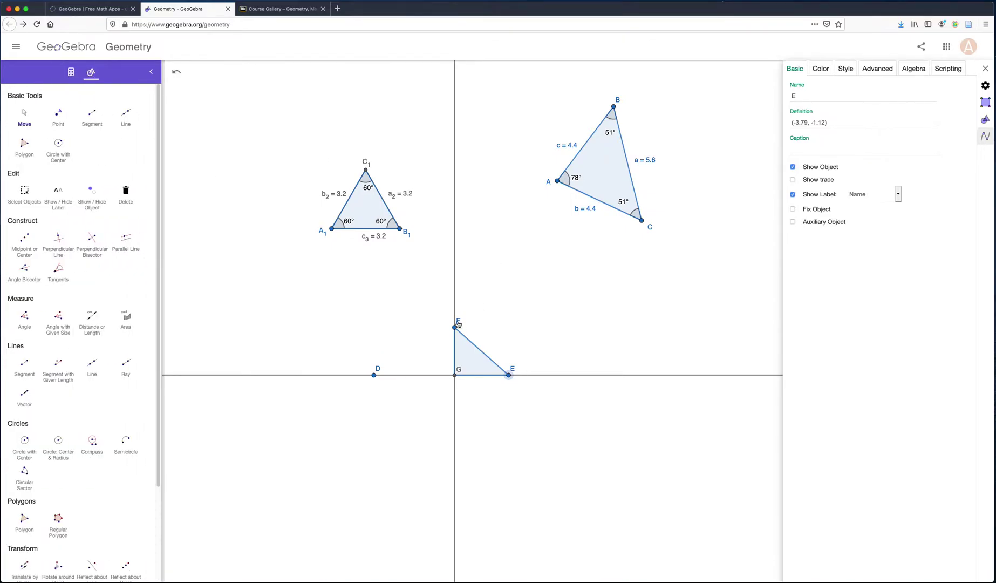
click(986, 68)
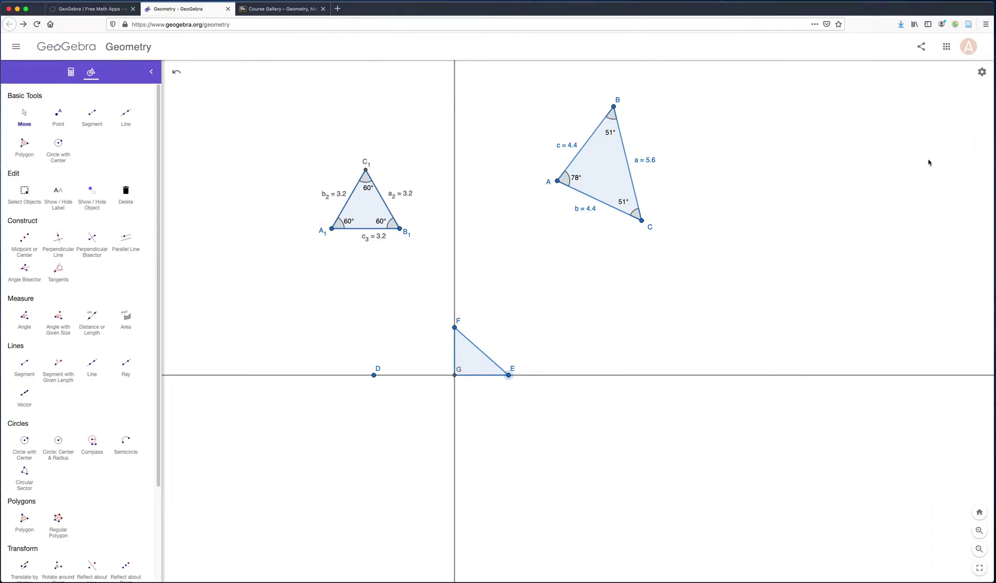
click(983, 72)
click(951, 146)
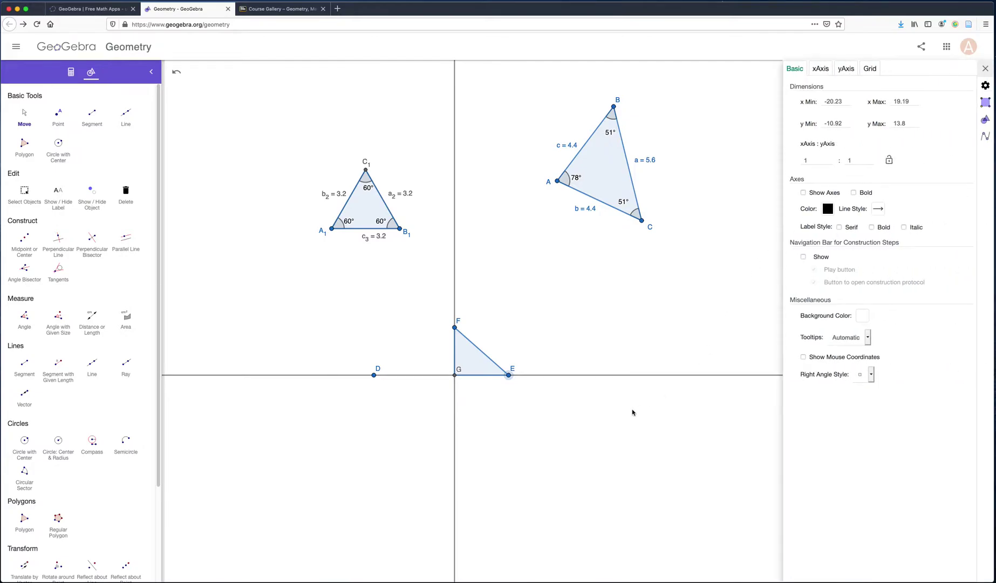
click(453, 296)
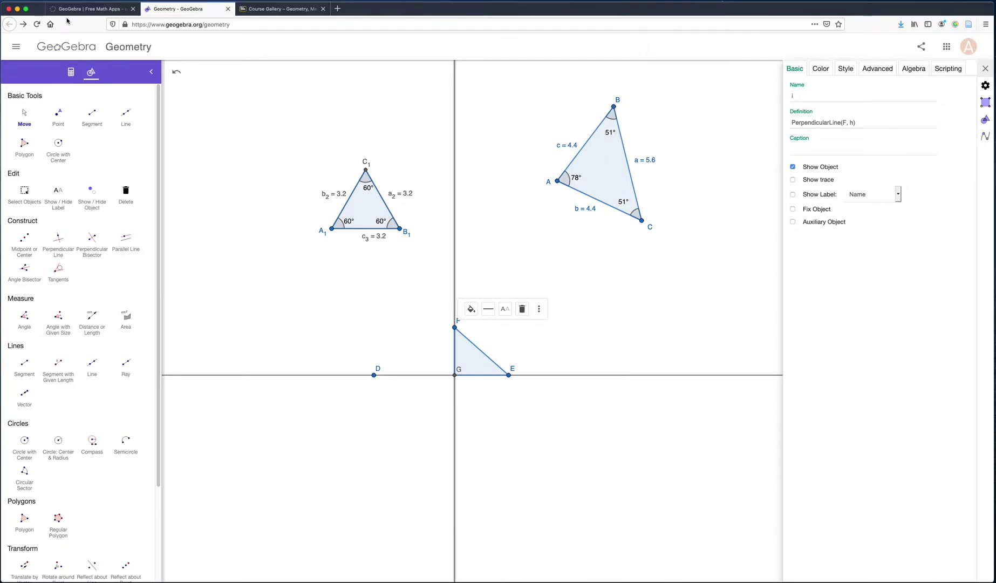
click(76, 72)
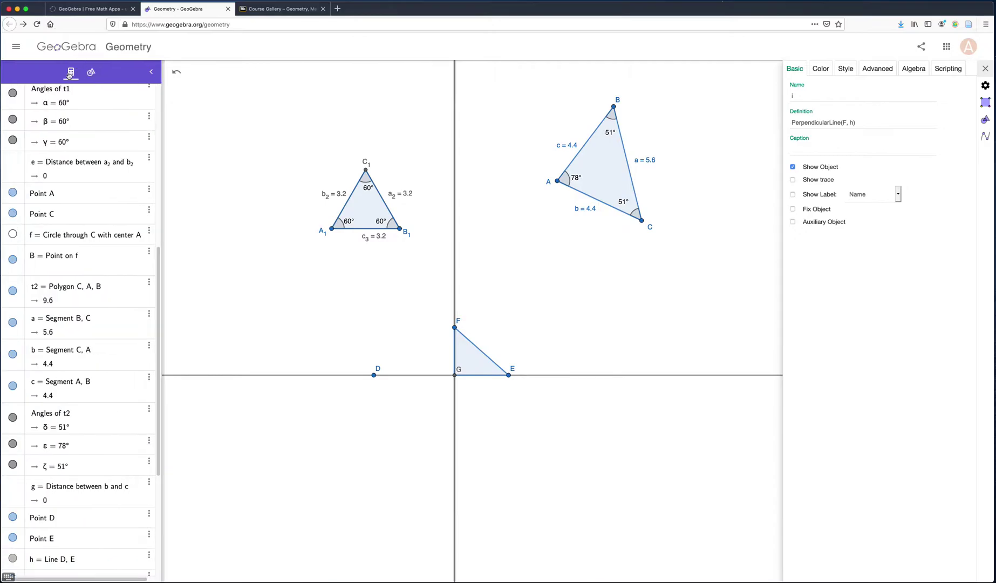
click(91, 75)
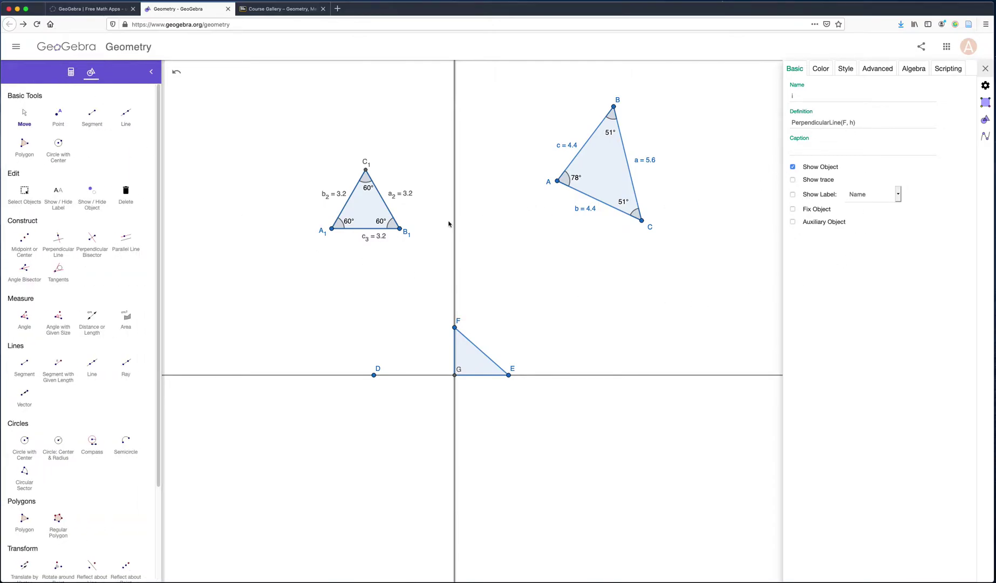
- Hide perpendicular line i, line DE and point D so only triangle FGE remains
click(792, 167)
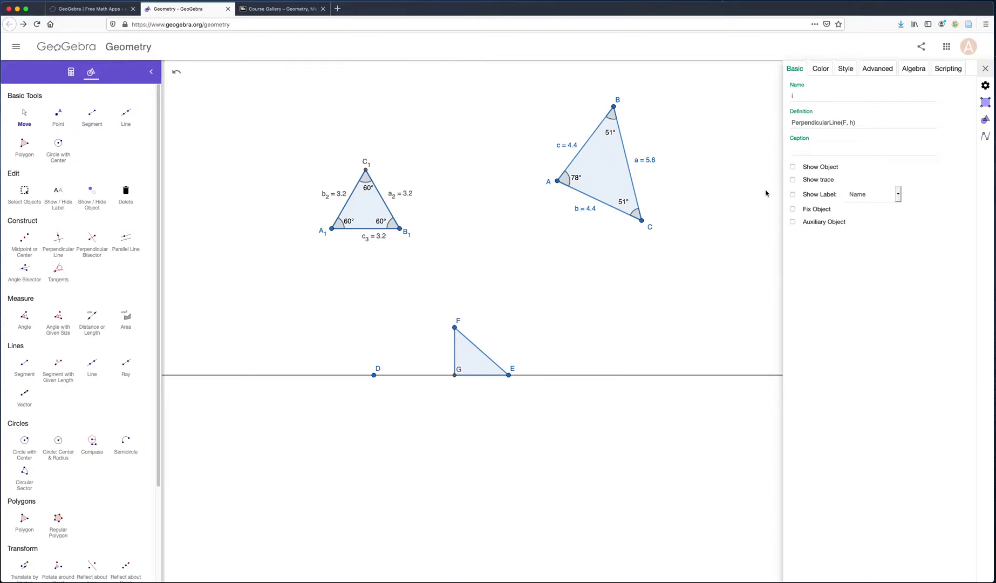
click(529, 378)
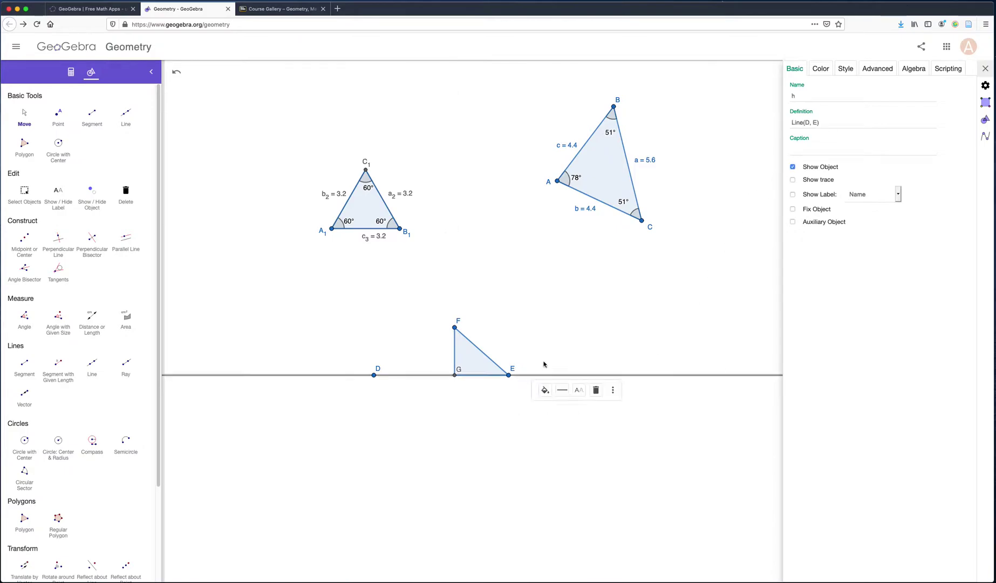
click(793, 168)
click(374, 375)
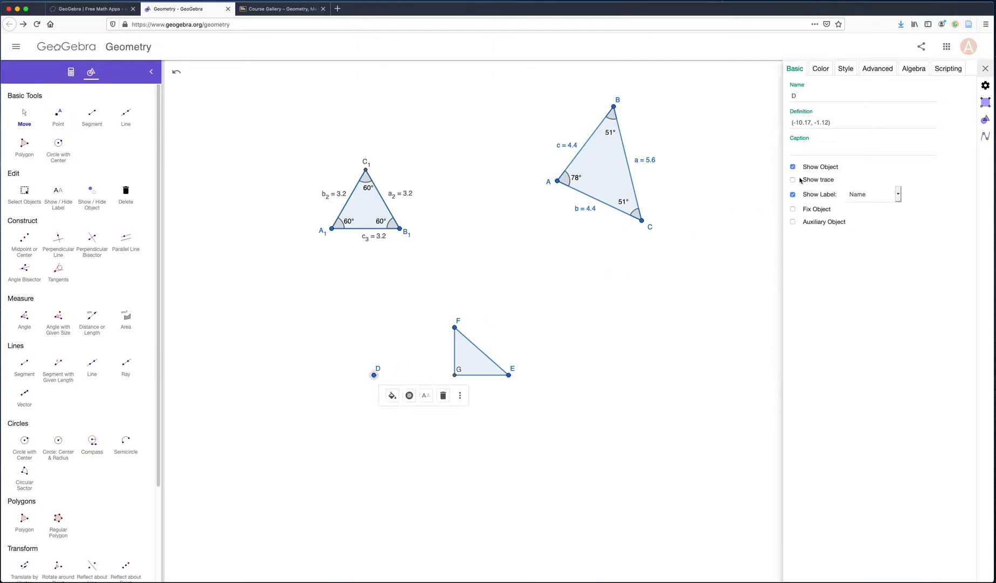
click(792, 168)
- Drag points F and E to make triangle FGE larger and wider
click(28, 114)
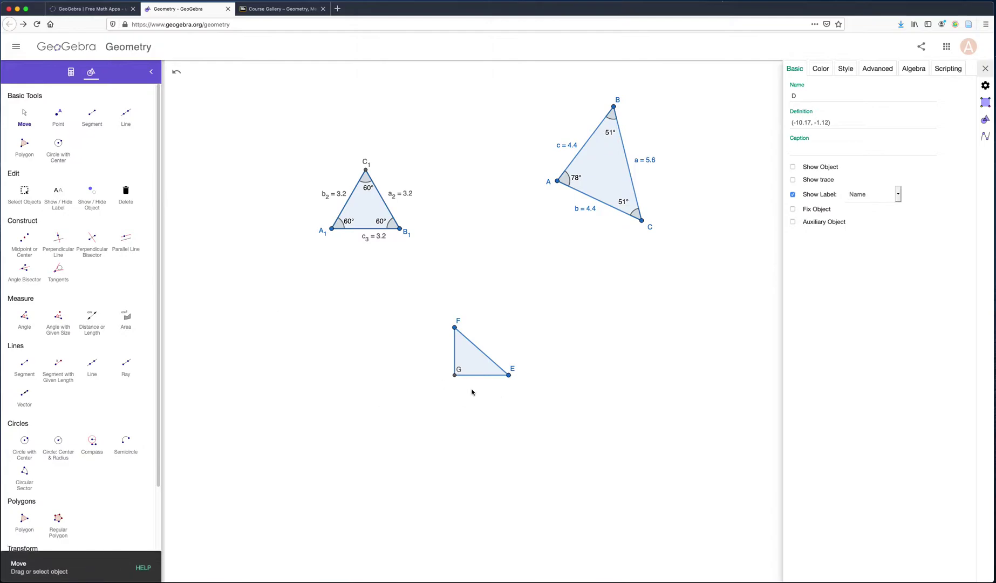
drag(455, 331, 347, 329)
click(502, 376)
drag(501, 376, 449, 379)
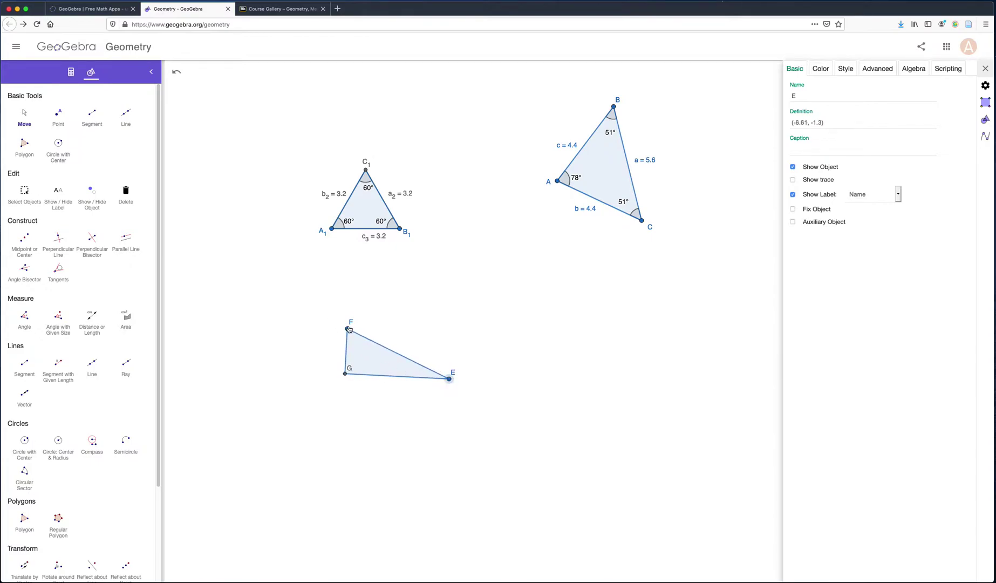
drag(348, 329, 343, 307)
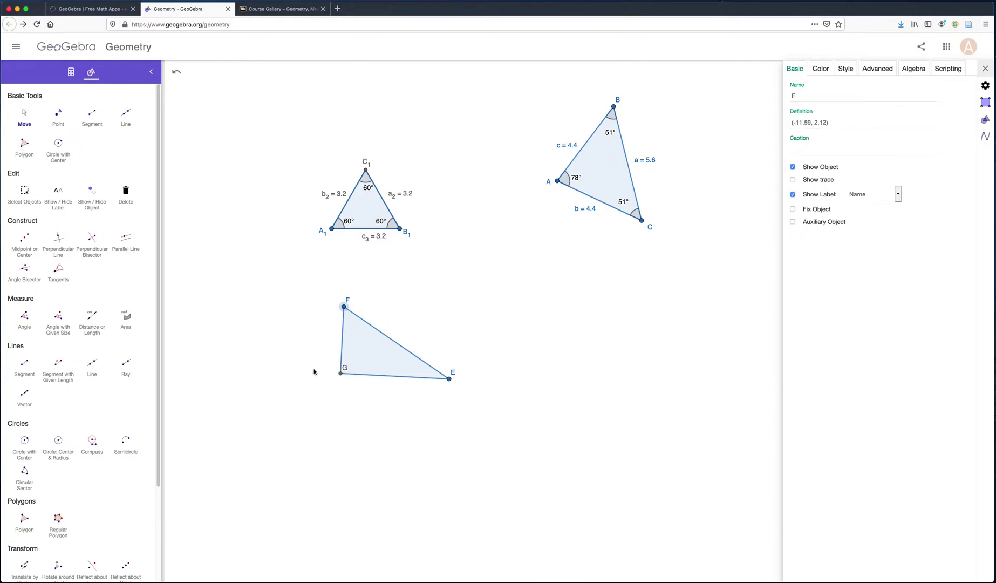
- Move labels G, F and E outward, clear of the triangle's corners
click(24, 119)
drag(344, 371, 327, 378)
click(347, 301)
drag(347, 301, 339, 284)
drag(456, 375, 466, 385)
- Rename point F to A, so the other triangle's vertices become A₂, B₂, C₂
click(341, 307)
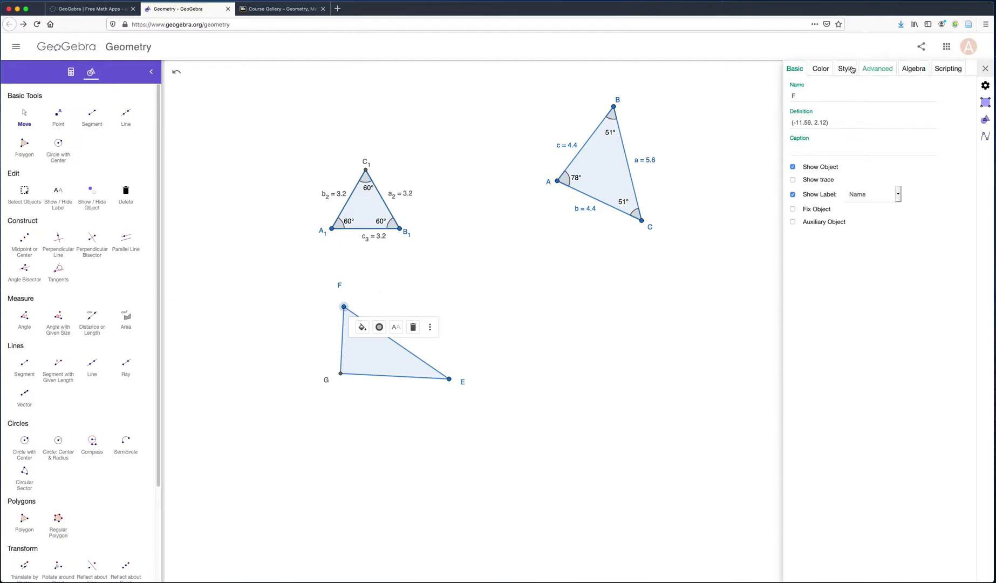
click(790, 95)
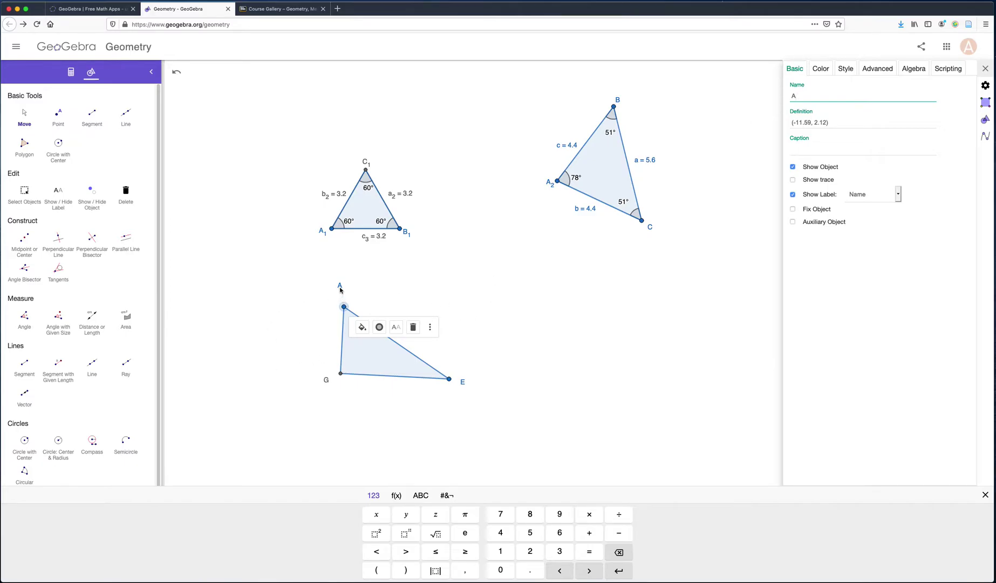
click(340, 293)
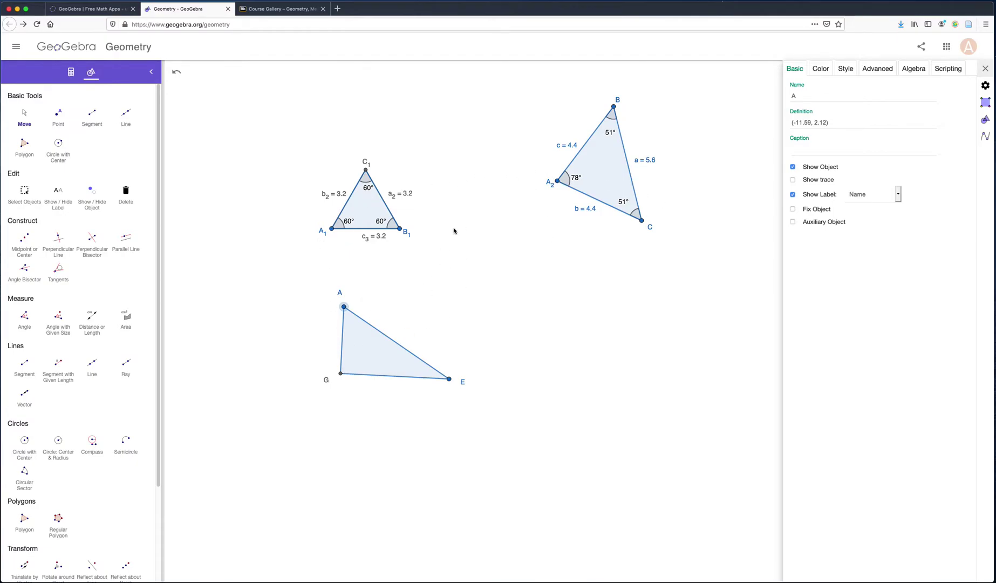
- Rename point G to B and begin renaming point E
click(21, 117)
click(341, 373)
click(828, 96)
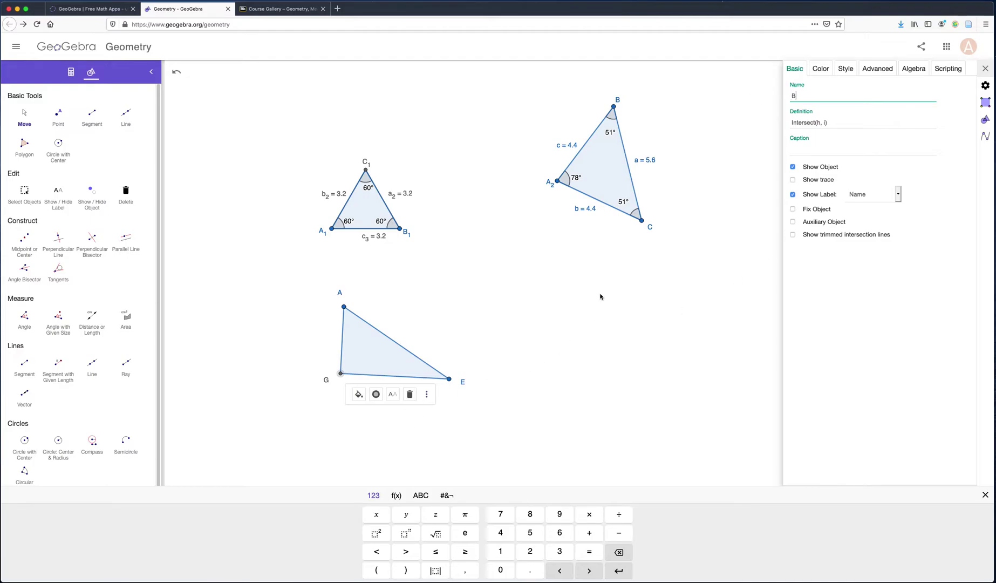
click(450, 379)
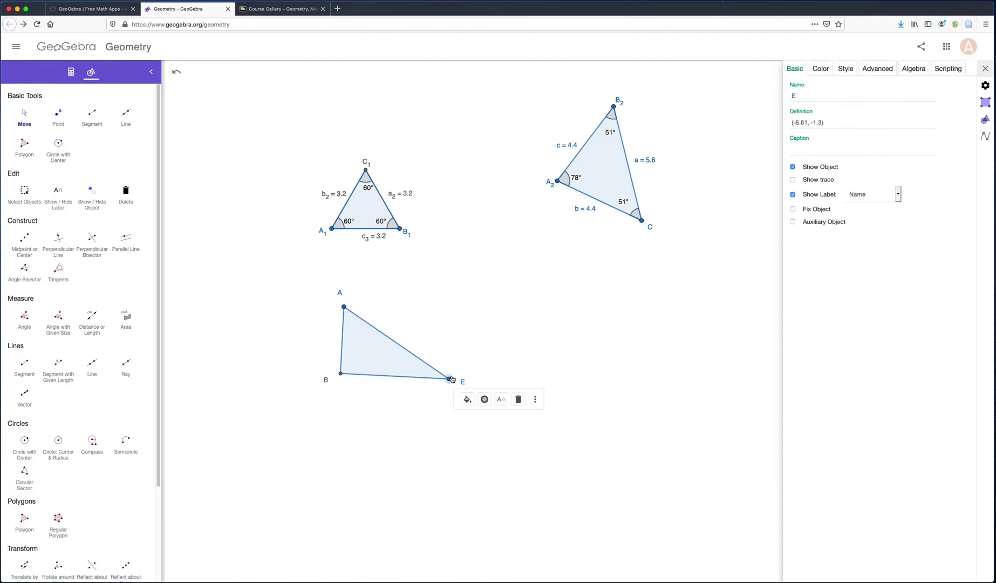
click(792, 96)
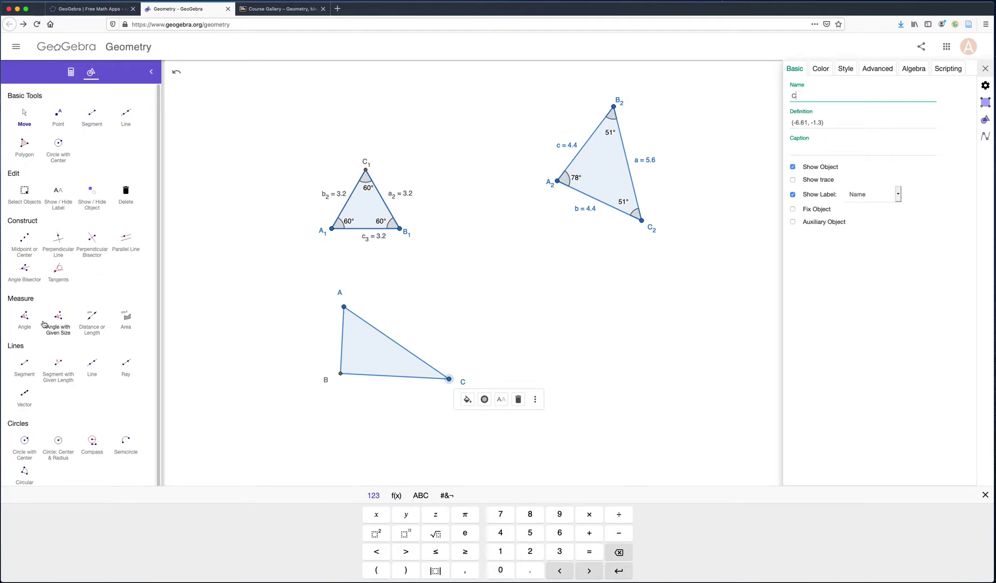
- Measure triangle ABC's interior angles and undo a stray duplicate 58.4° label
click(24, 320)
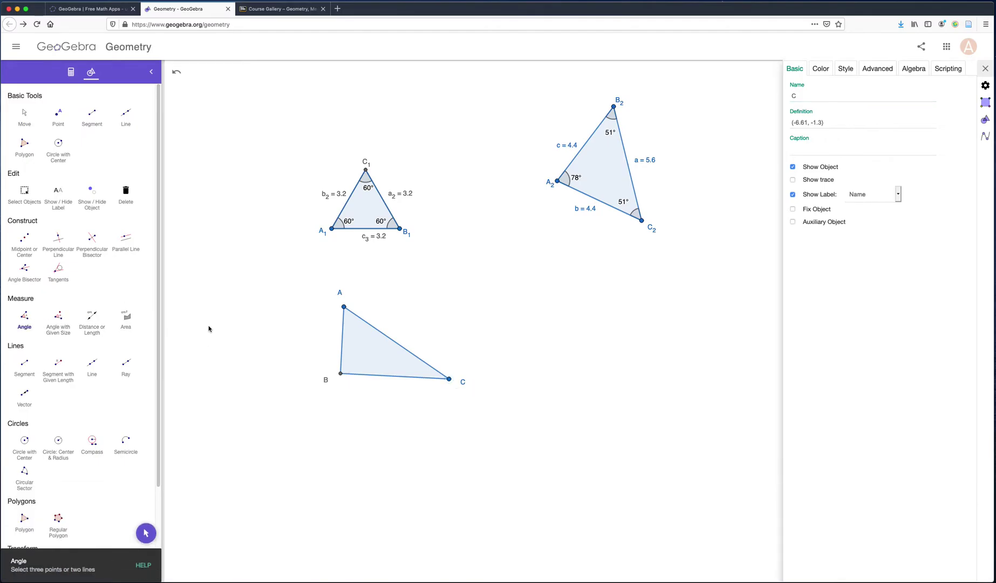
click(378, 360)
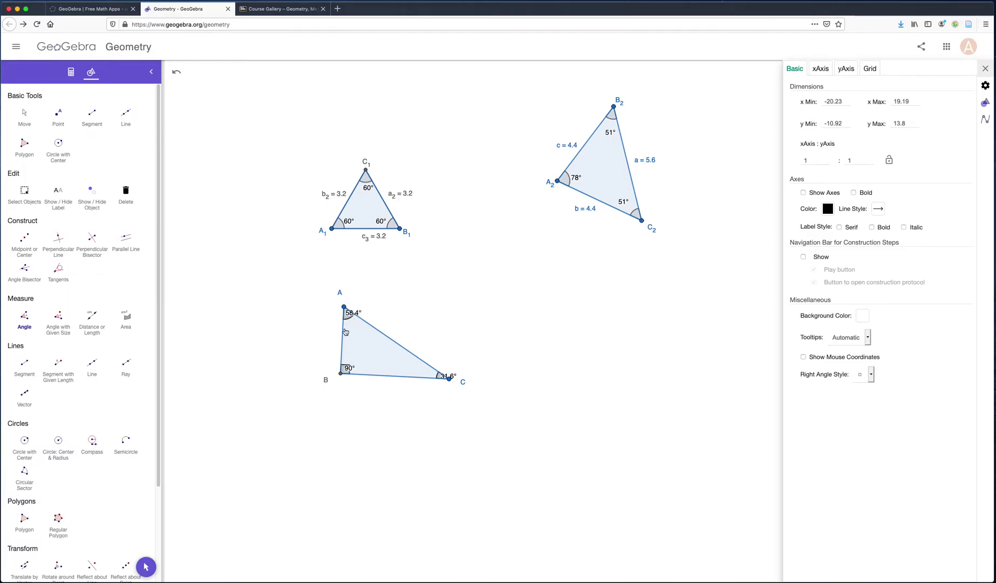
click(24, 116)
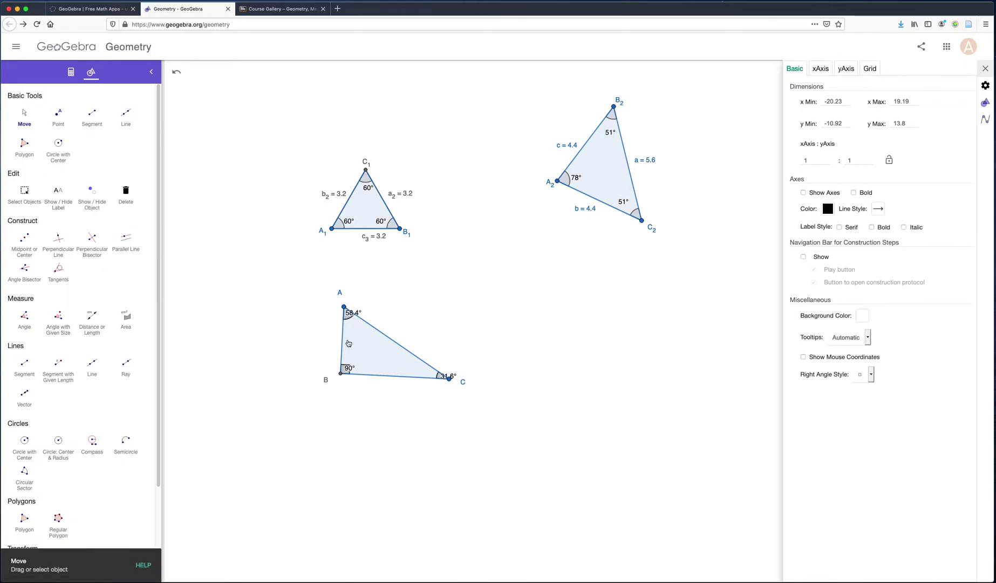
click(350, 318)
double_click(349, 318)
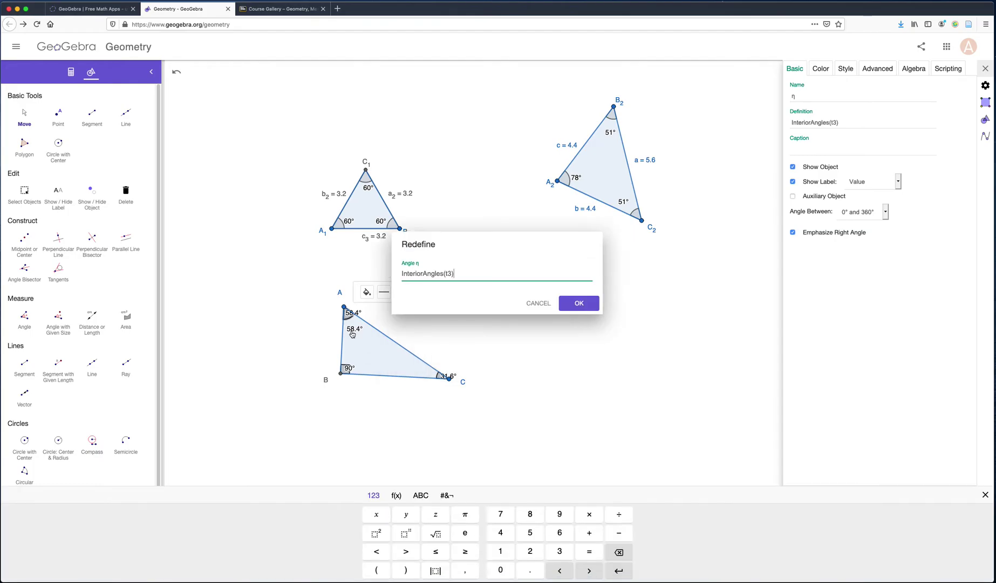
click(533, 305)
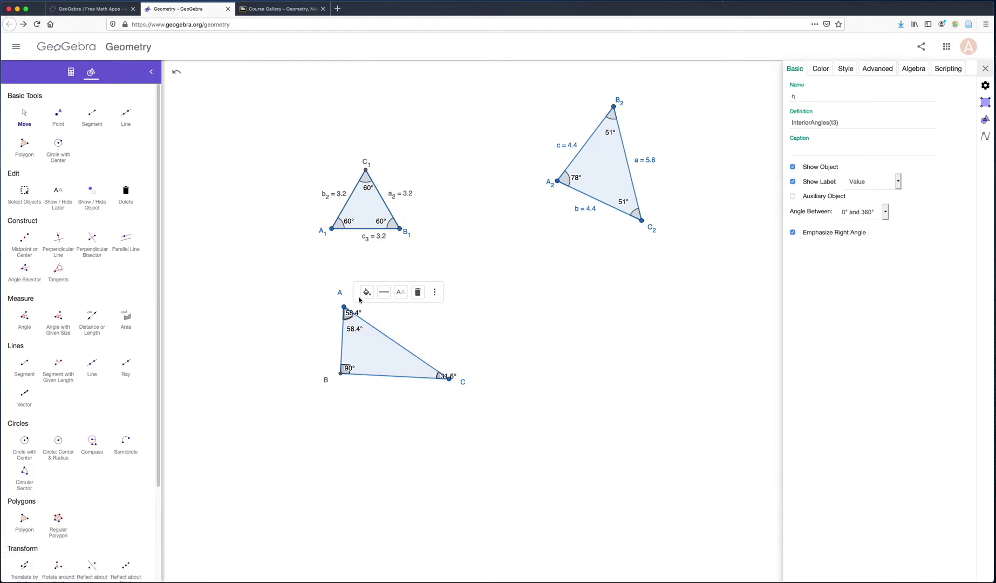
click(177, 71)
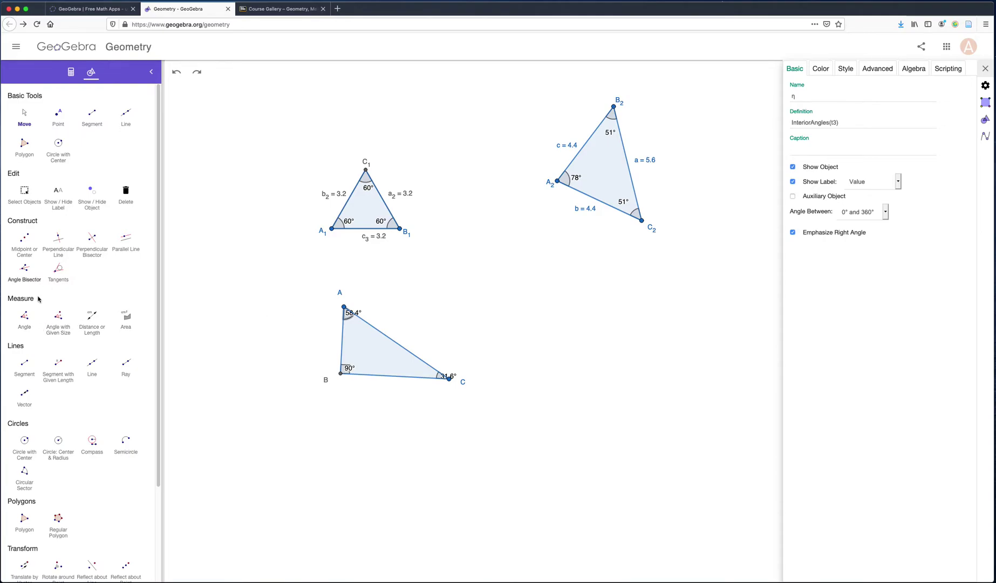
- Move the 58.4°, 90° and 31.6° angle labels inside the triangle
click(23, 117)
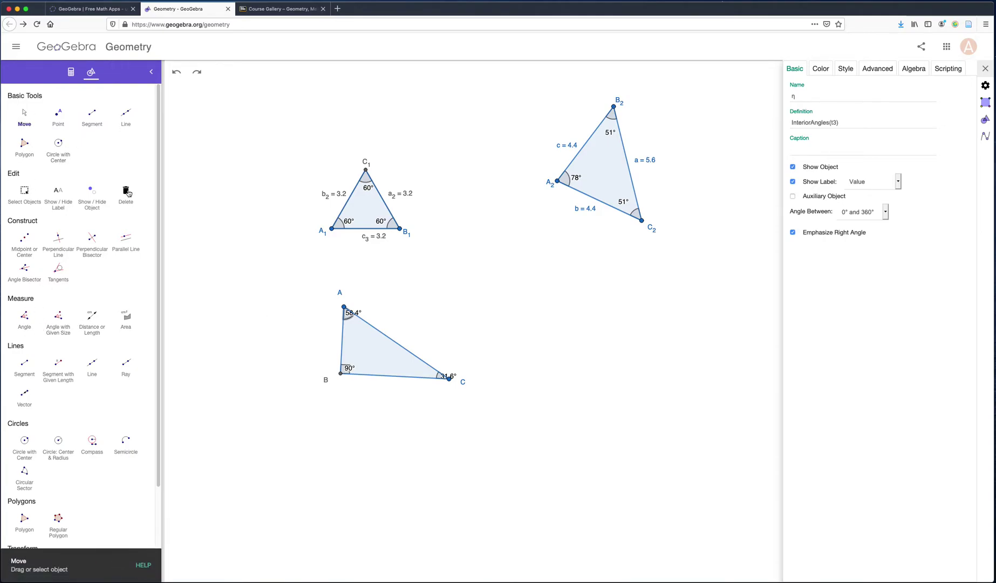
drag(352, 315, 354, 329)
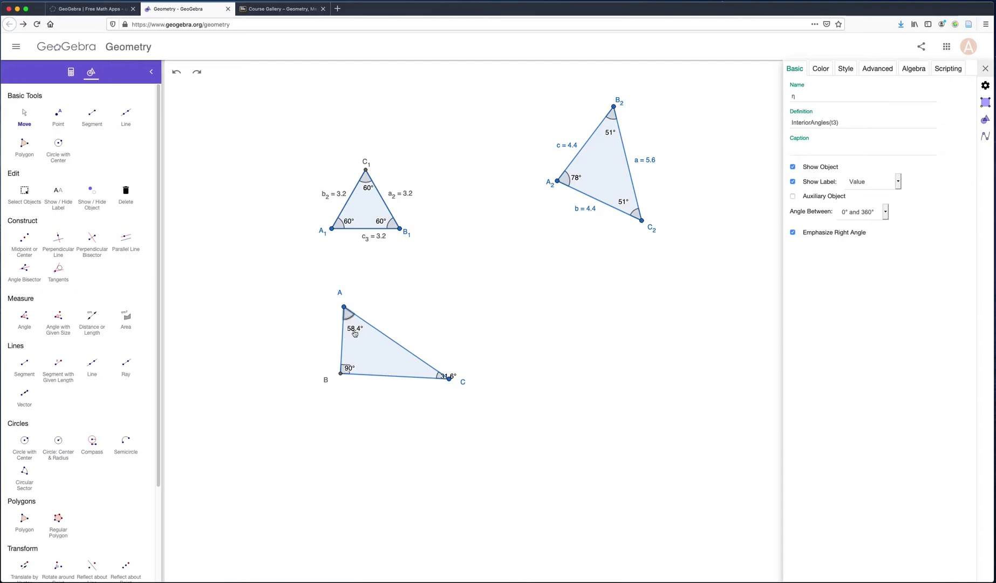
click(352, 368)
drag(351, 369, 363, 364)
drag(446, 380, 423, 375)
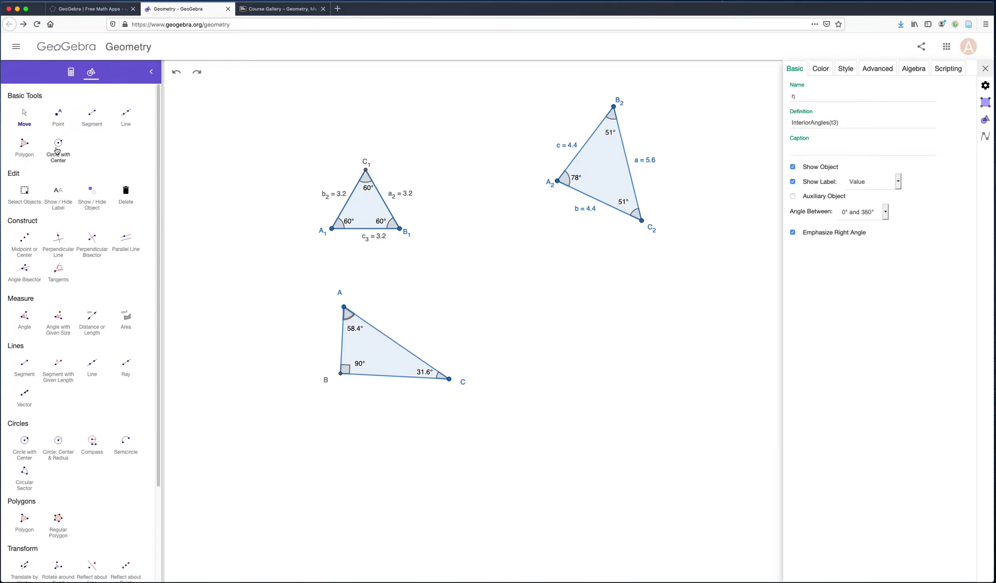
- Show the lengths of triangle ABC's sides: AC 6, AB 3.2 and BC 5.1
click(92, 319)
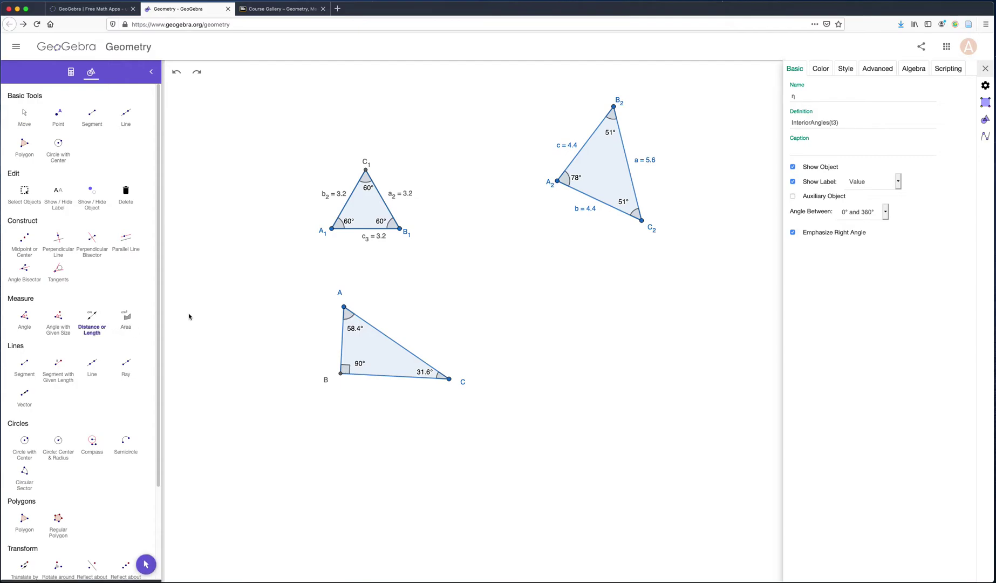
click(395, 344)
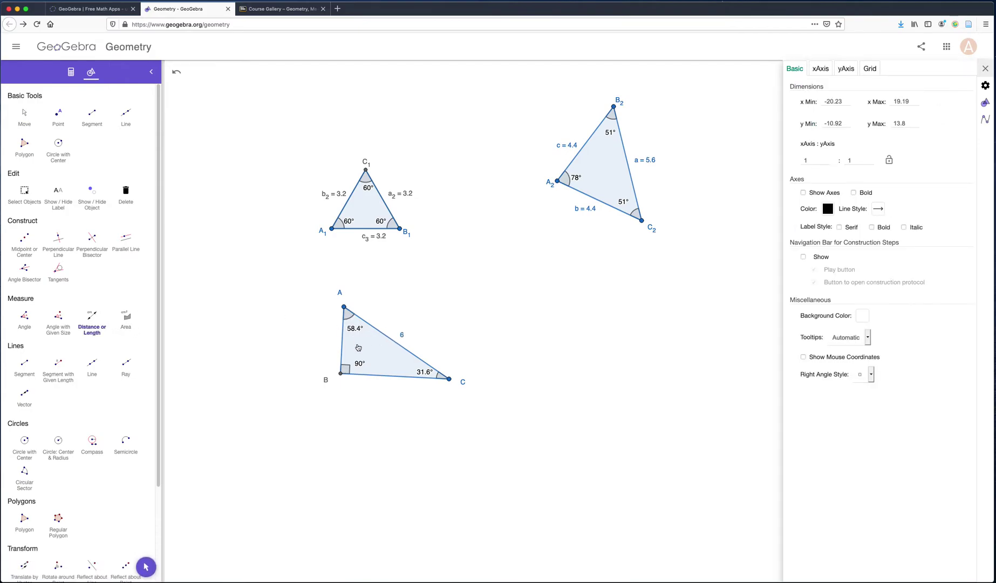
click(342, 350)
click(384, 375)
- Shift the 3.2 label left of AB and the 5.1 label below BC
click(15, 110)
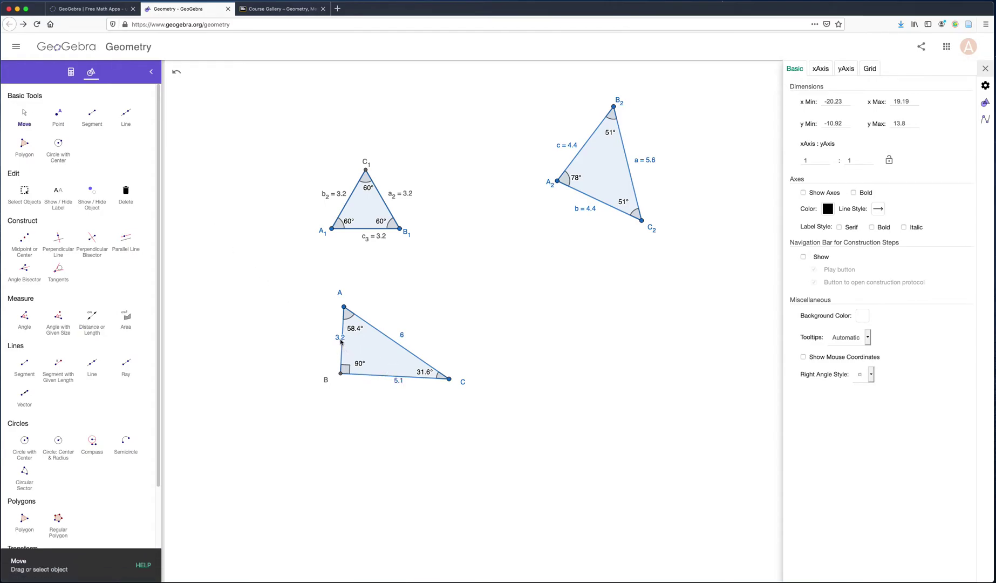
drag(340, 337, 324, 340)
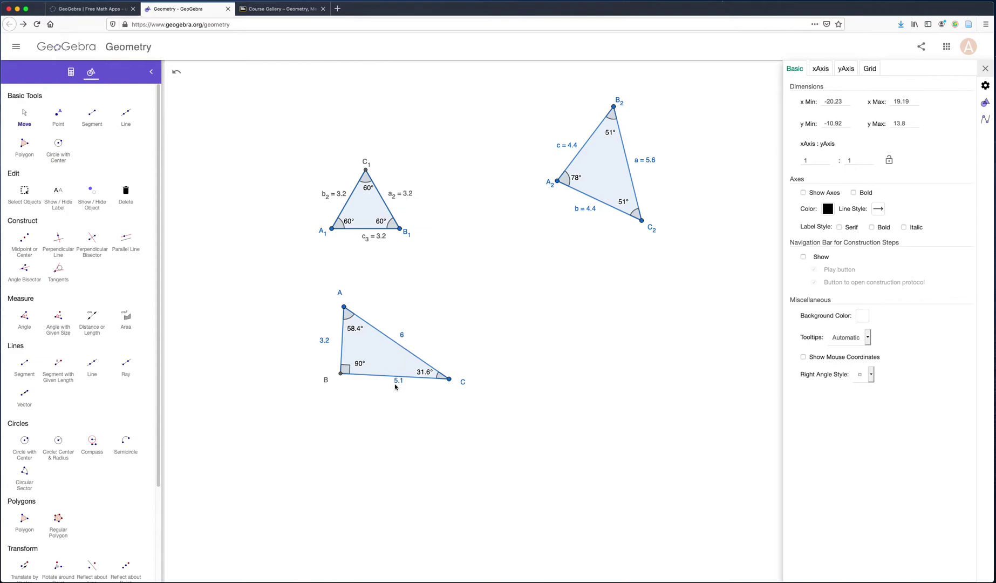
drag(398, 384, 390, 389)
- Name side AB 'c' and label it with name and value (c = 3.2)
click(24, 115)
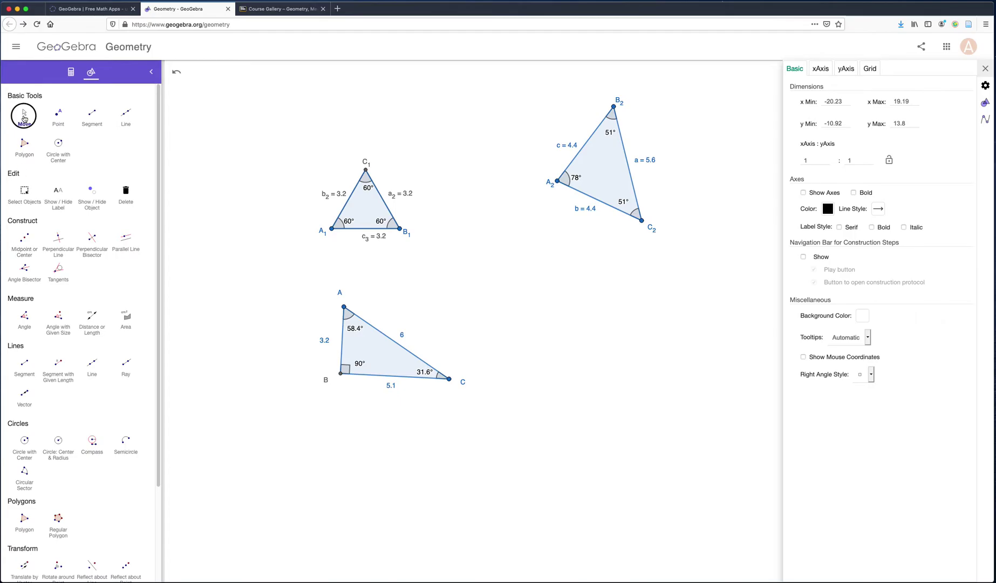
click(342, 344)
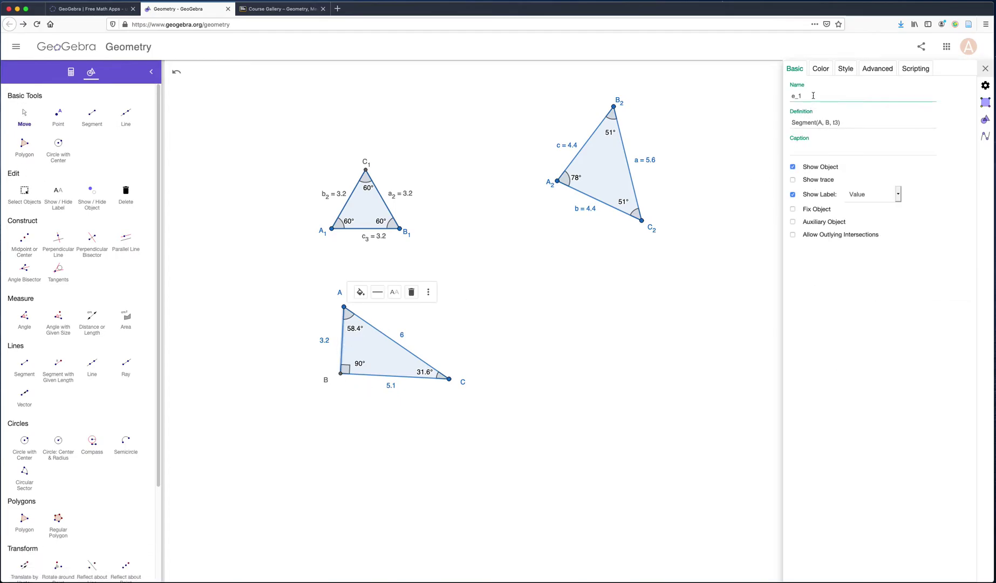
click(803, 95)
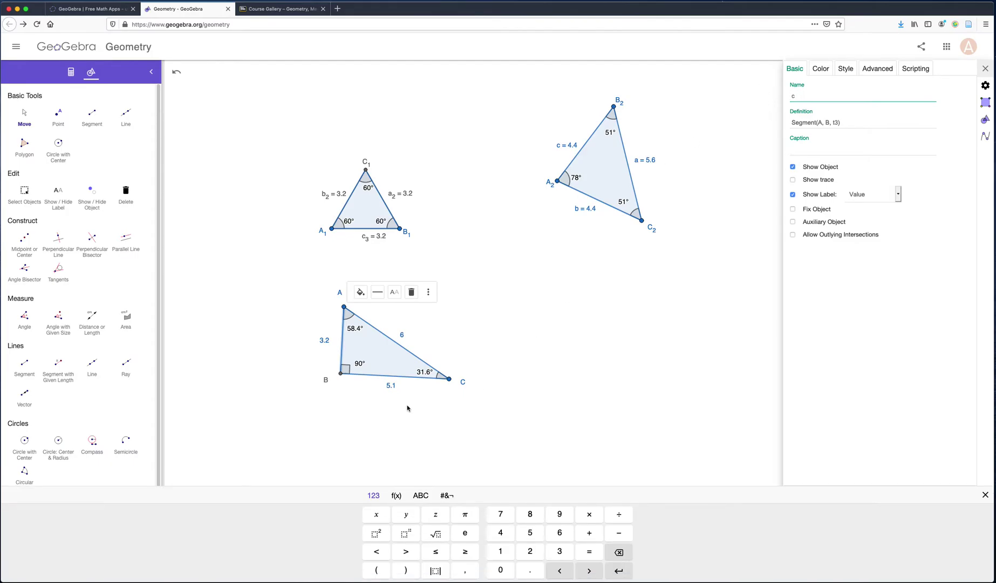
click(897, 194)
click(879, 185)
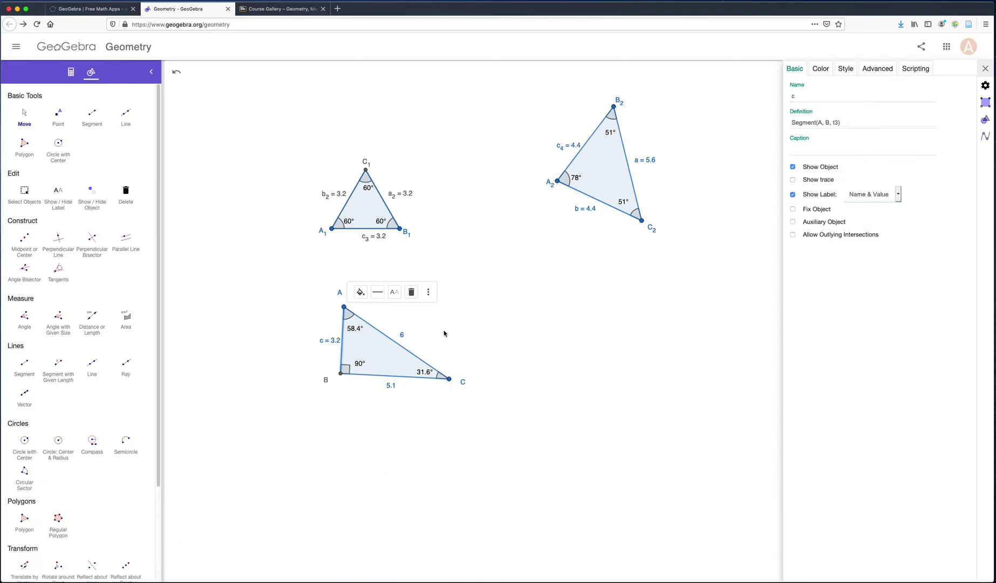
- Rename the hypotenuse to 'b' and show its label as name and value (b = 6)
click(405, 348)
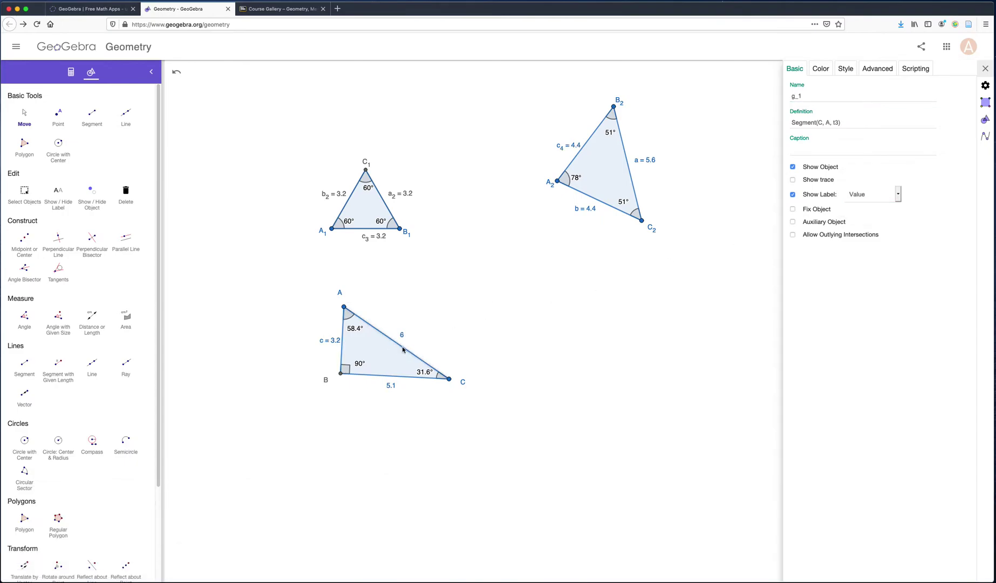
click(820, 97)
double_click(819, 97)
text(b)
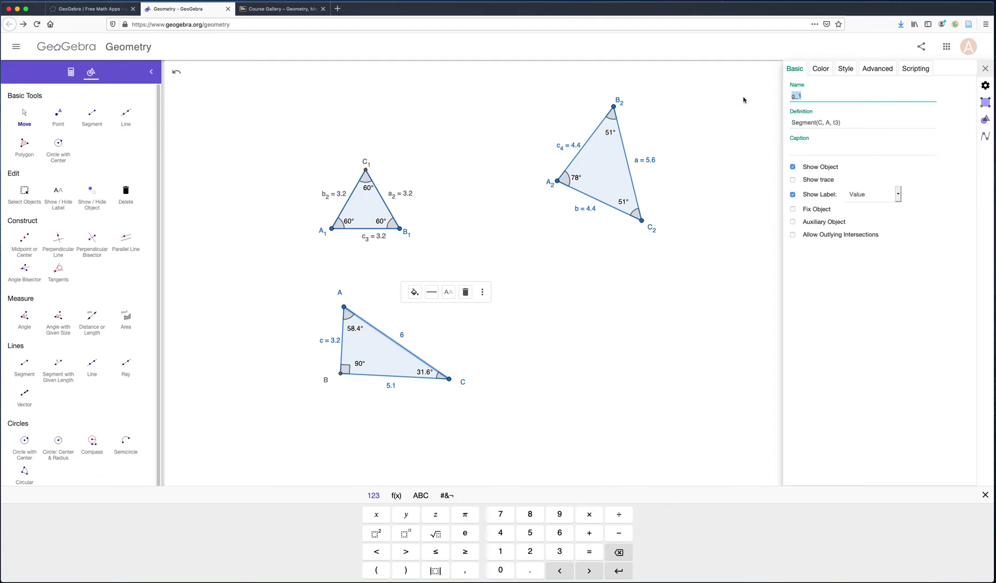
click(897, 195)
click(894, 184)
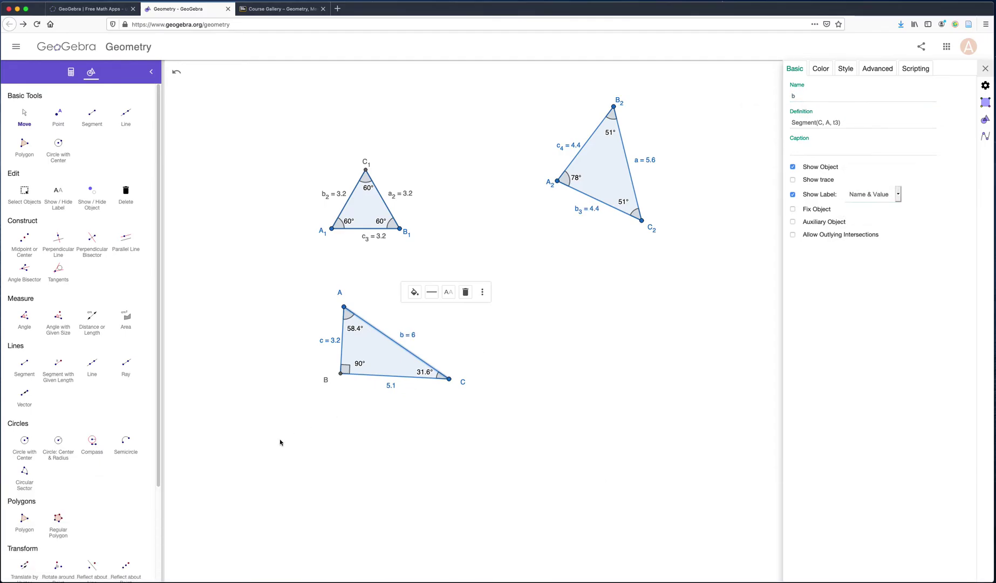
- Name side BC 'a' with a name-and-value label (a = 5.1), then deselect it
click(385, 376)
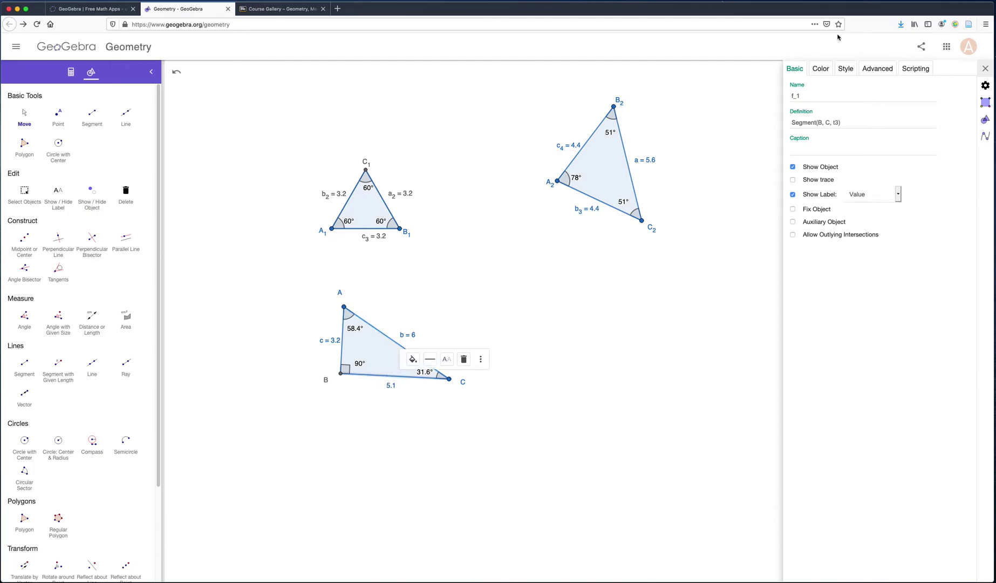
click(807, 96)
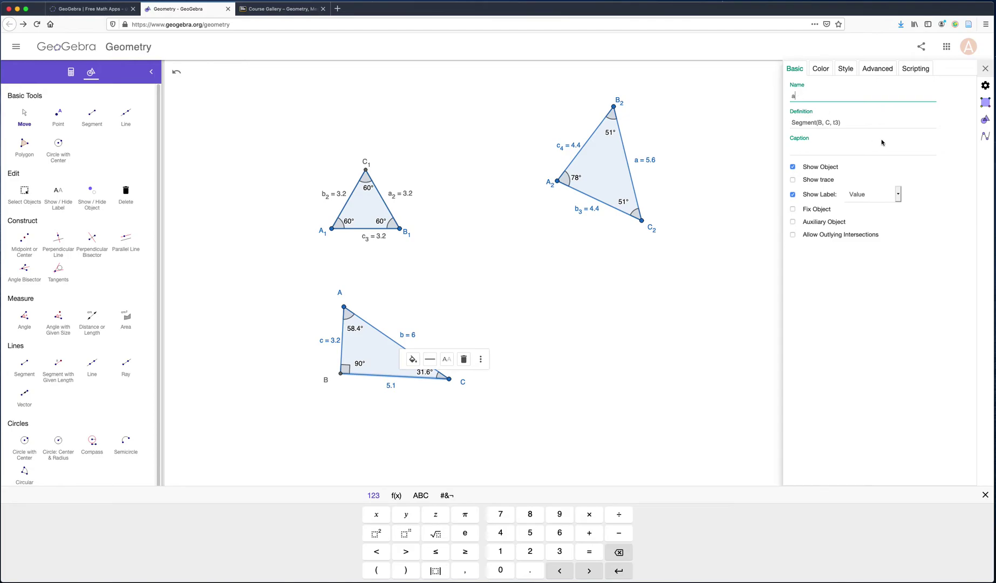
text(a)
click(893, 195)
click(869, 184)
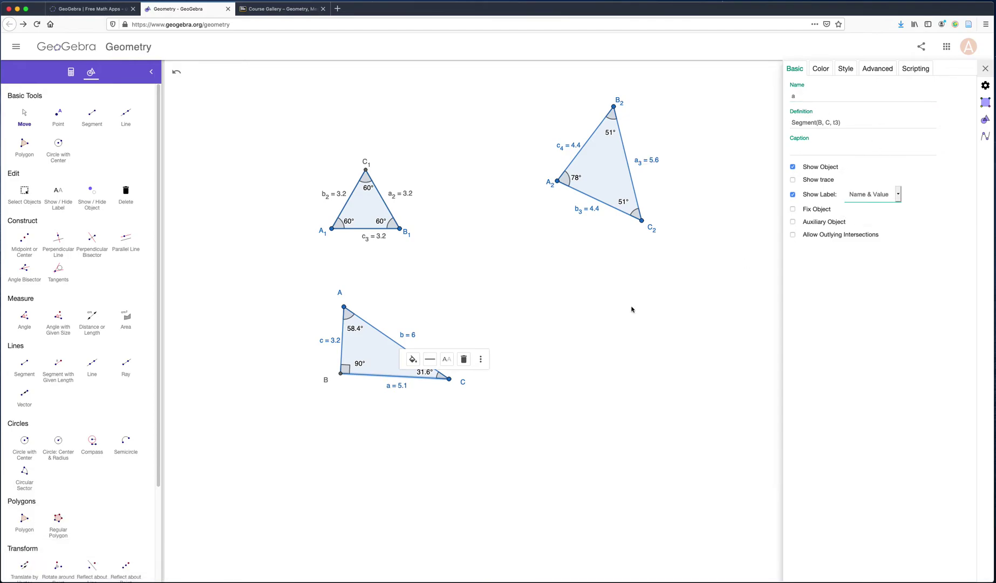
click(447, 331)
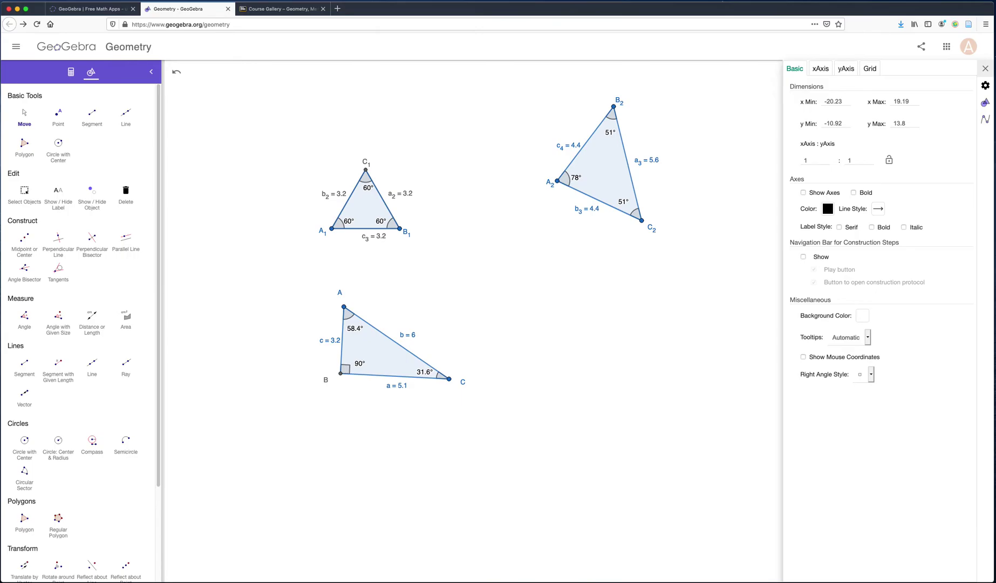
drag(995, 195, 823, 157)
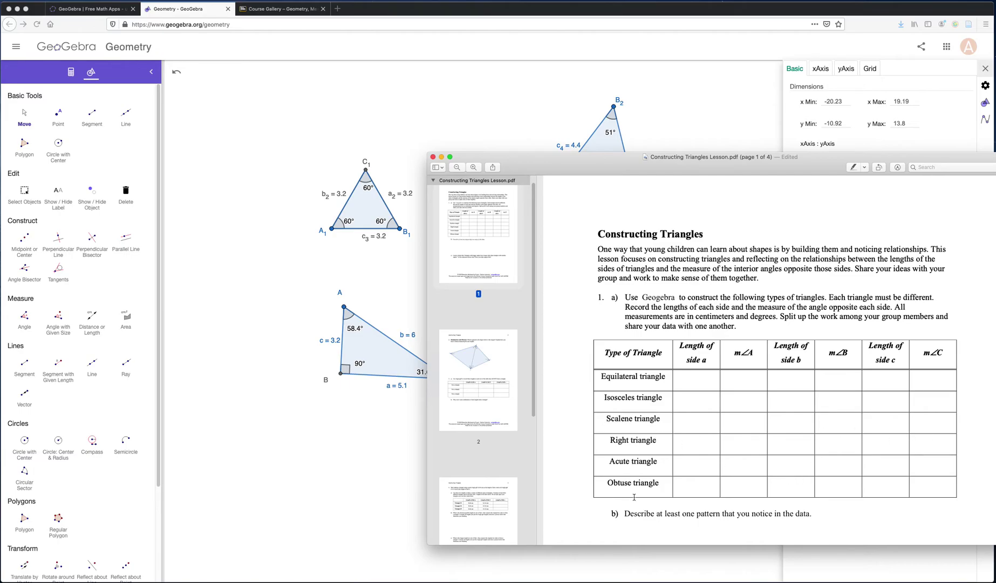
drag(643, 164, 995, 216)
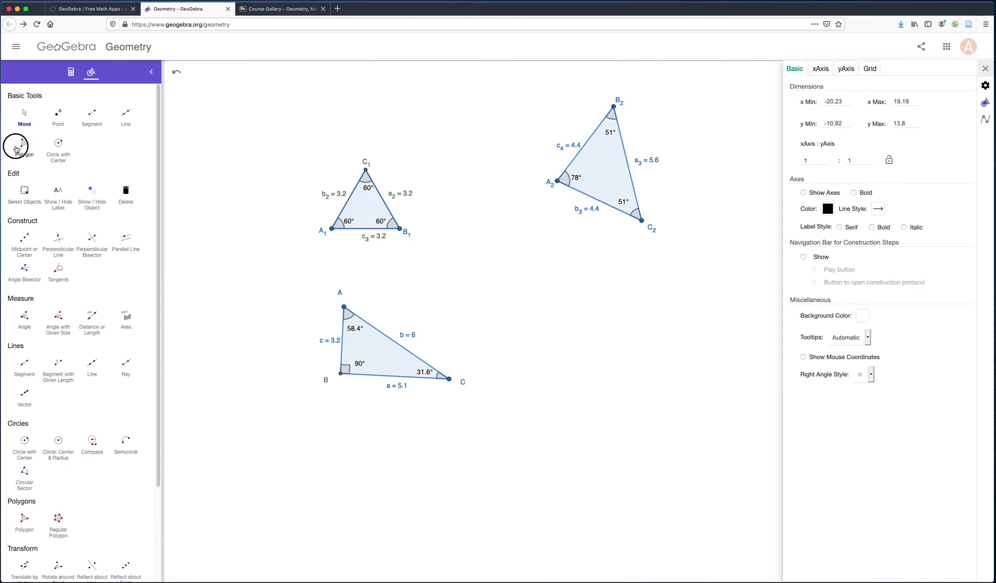
- Draw polygon EFG with E top-left, F below E, G to the right, closing at E
click(23, 144)
click(570, 325)
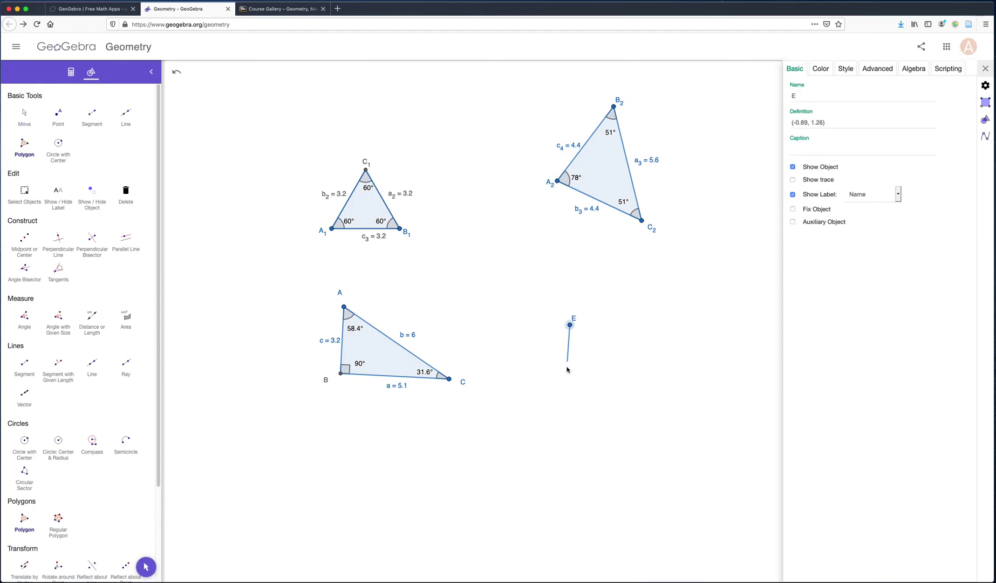
click(569, 400)
click(685, 407)
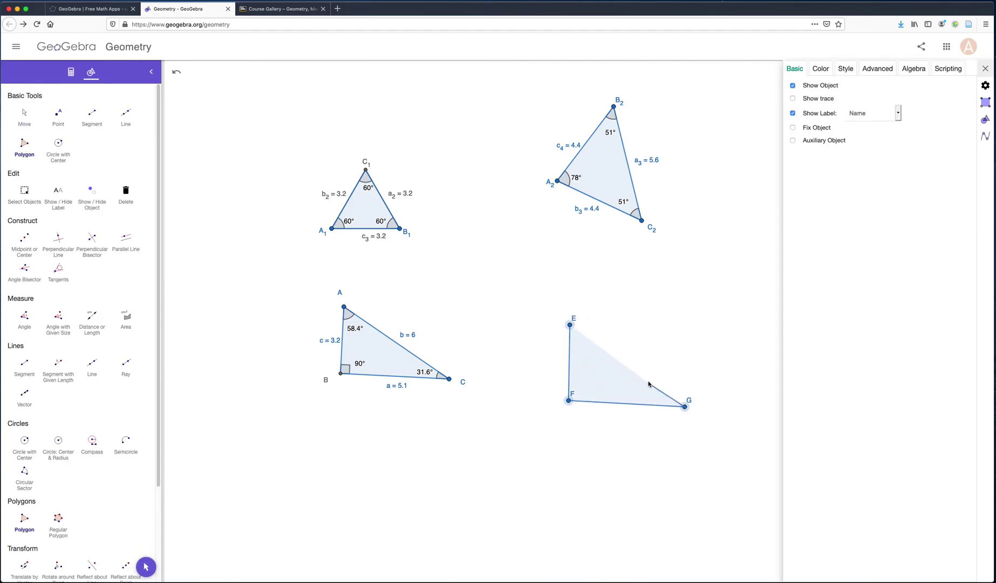
click(570, 325)
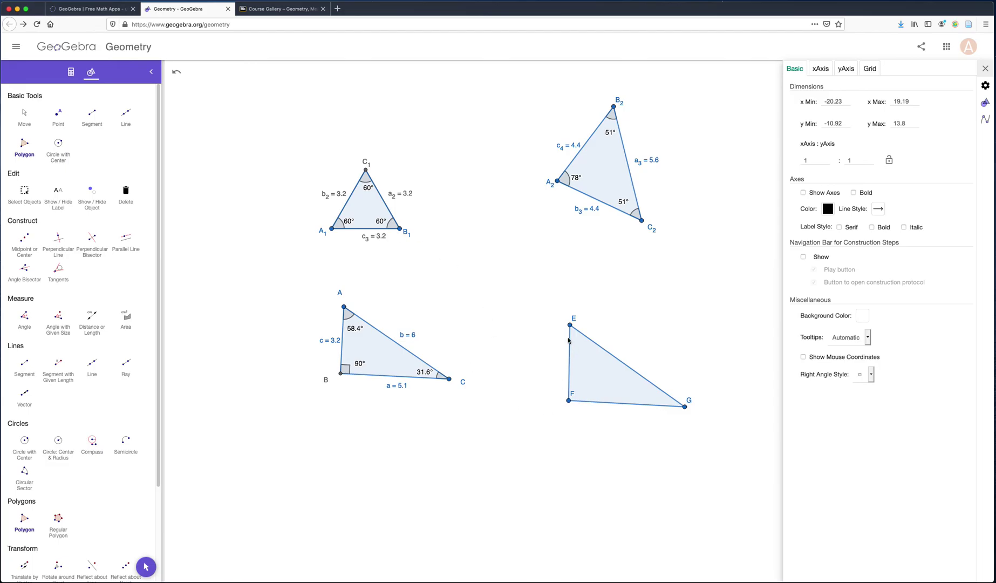
click(26, 115)
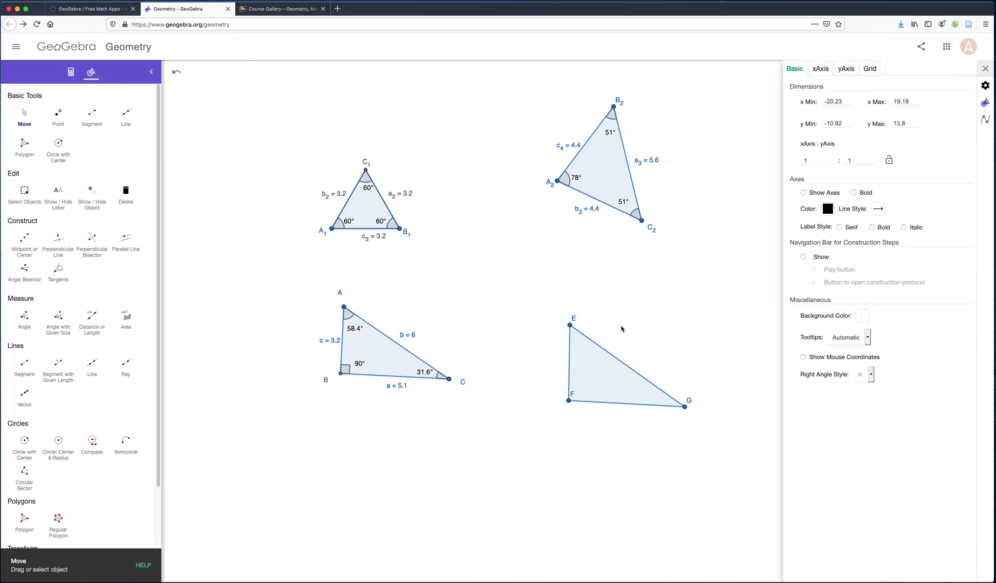
- Drag vertex E left and vertex G far down to (2.99, -6.92), making angle F obtuse
drag(572, 327, 496, 337)
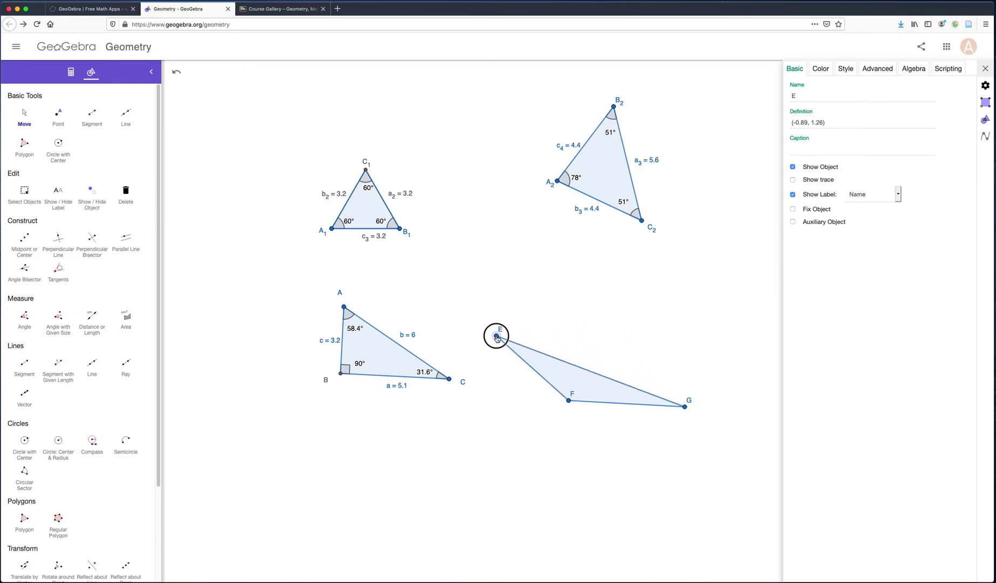
drag(497, 338, 581, 339)
drag(685, 406, 652, 497)
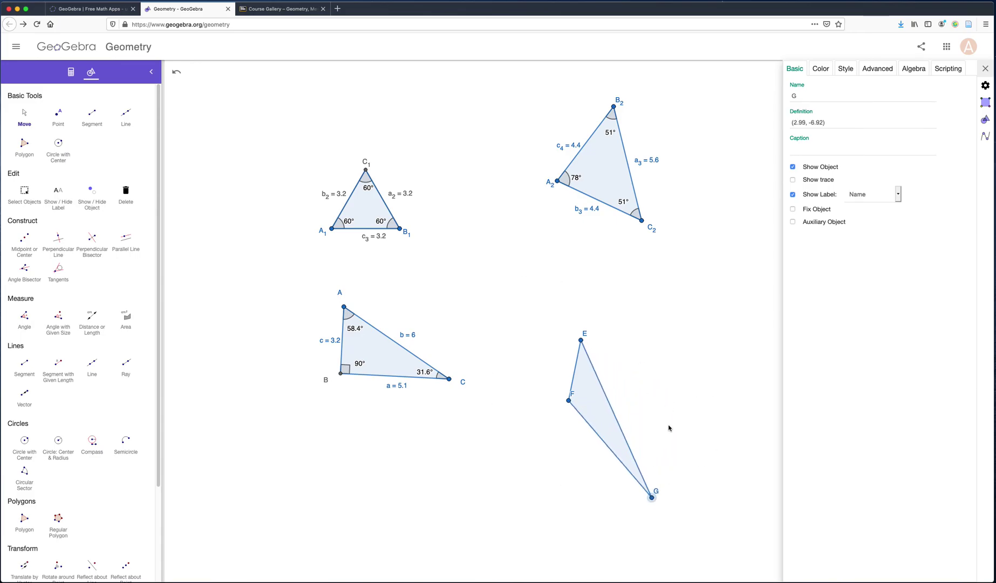